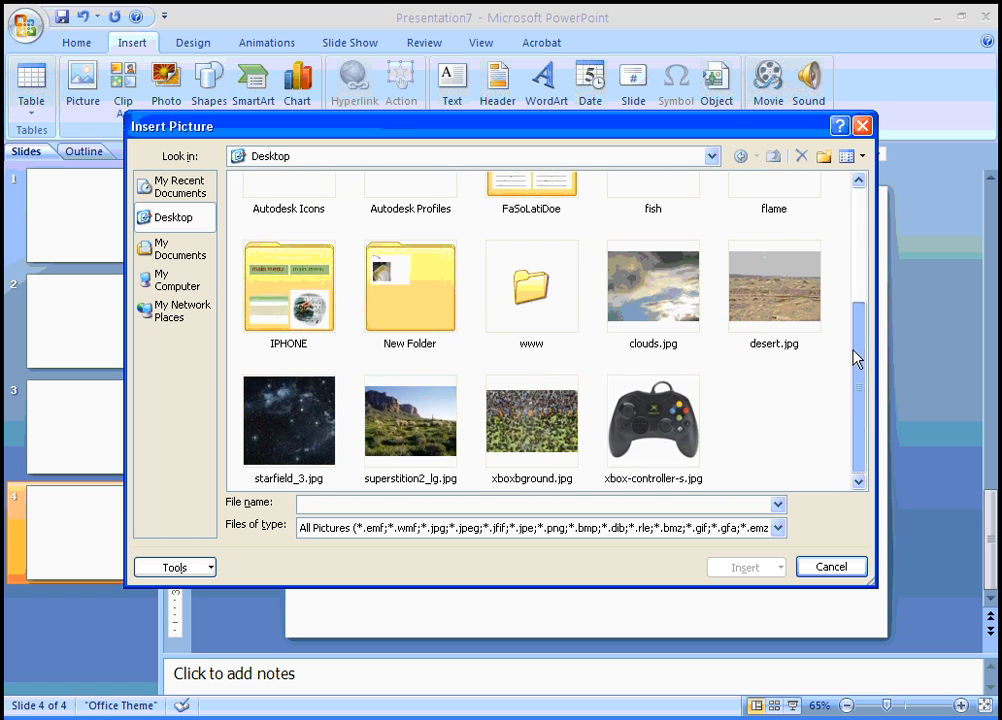
Insert xbox-controller-s.jpg on slide 4, enlarge it to 4.15" × 4.58", and make that slide first
left_click(680, 462)
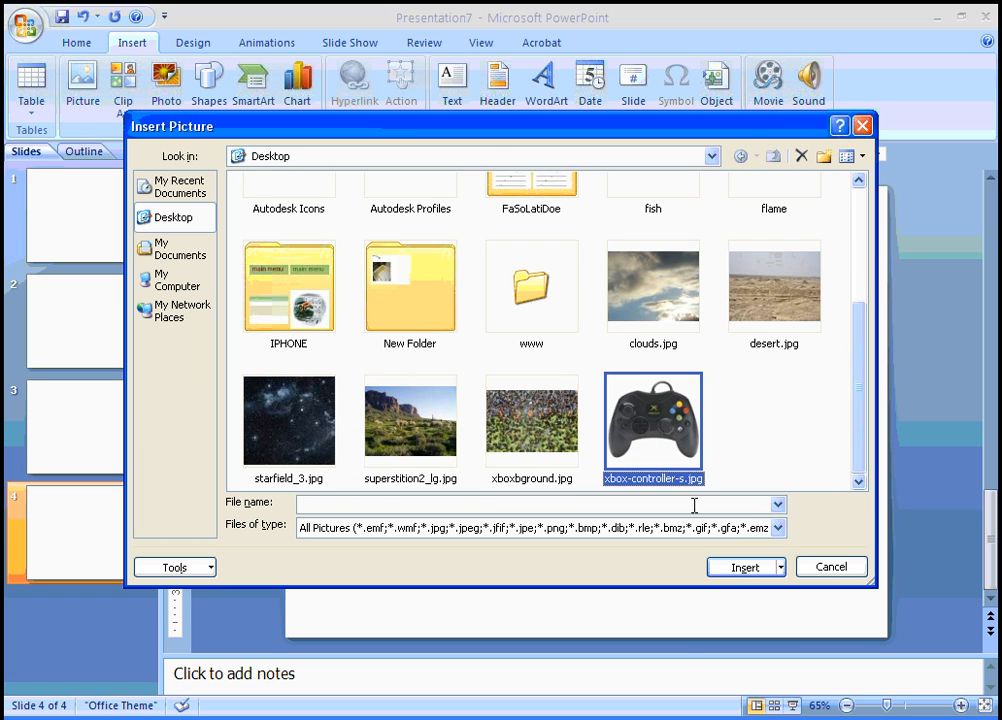
left_click(737, 568)
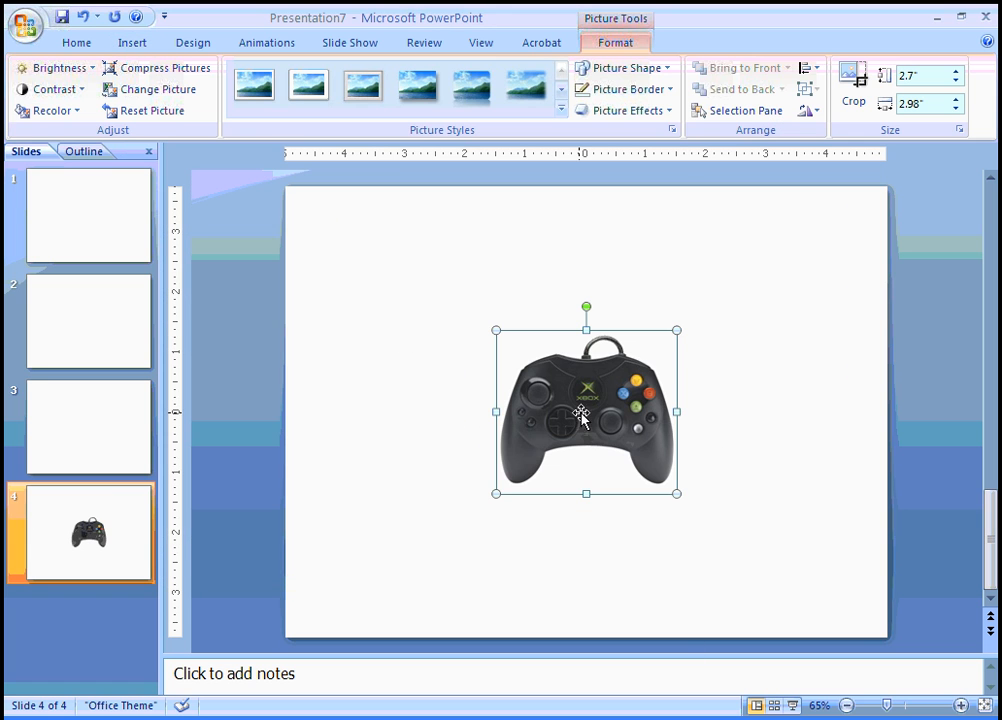
left_click_drag(454, 360, 424, 400)
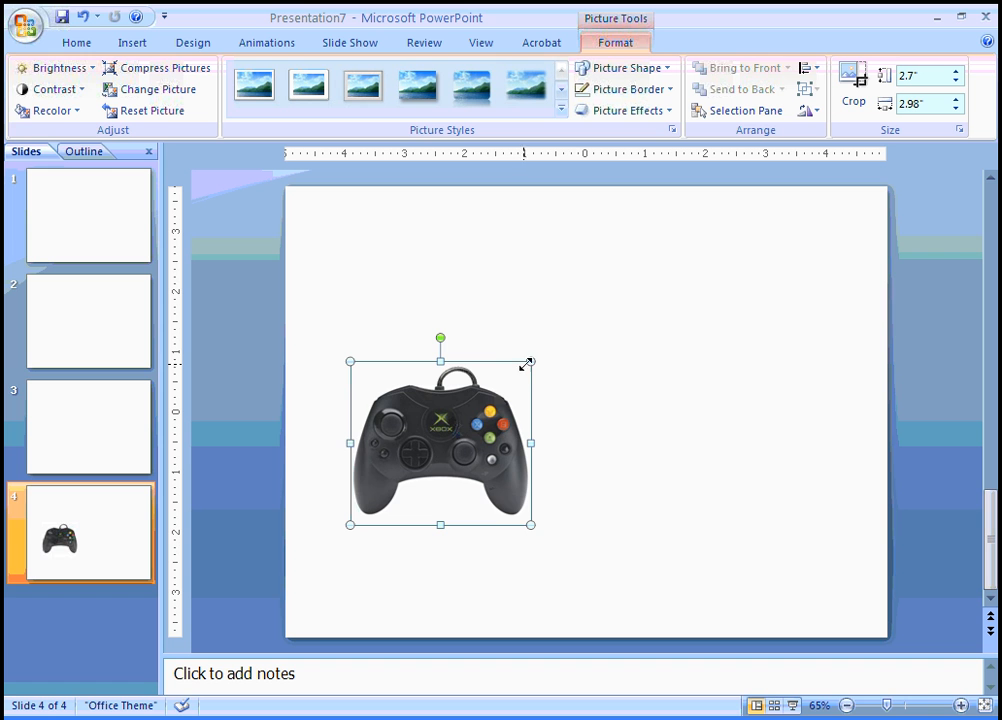
left_click_drag(531, 361, 537, 355)
left_click_drag(626, 281, 628, 273)
left_click(680, 420)
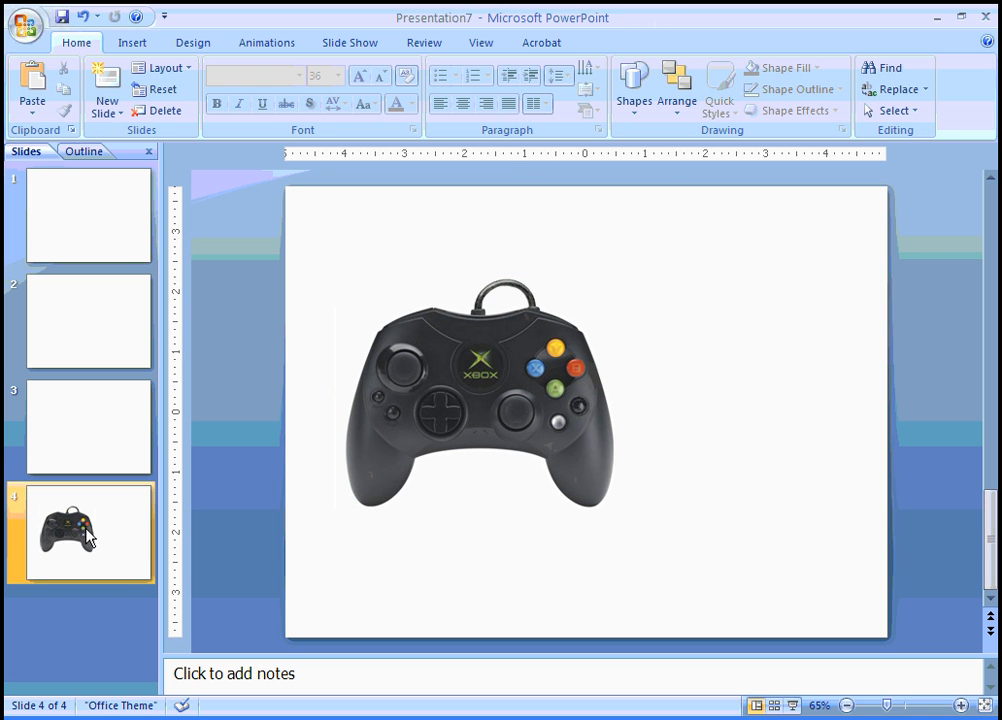
left_click_drag(96, 247, 83, 197)
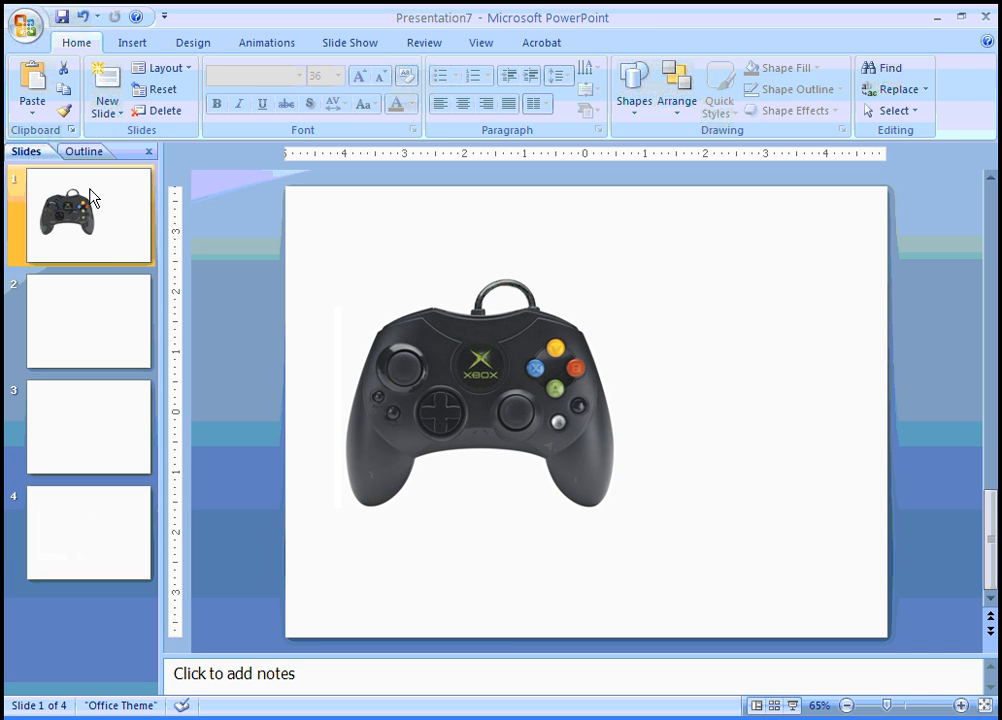
Set the slide background to a picture fill using xboxbground.jpg
left_click(695, 284)
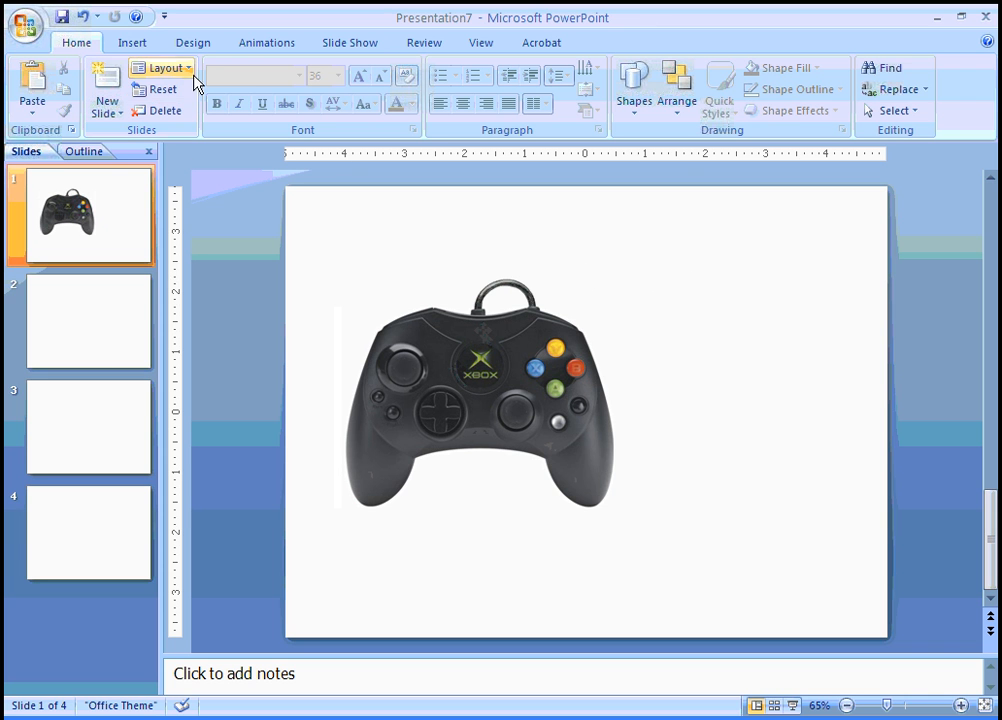
left_click(198, 48)
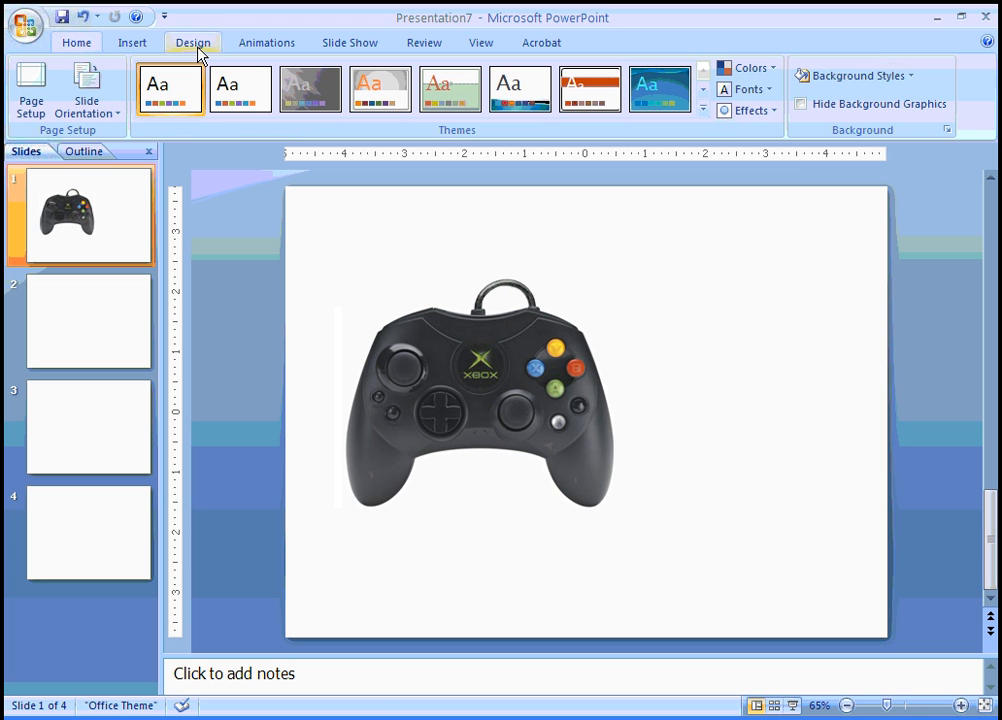
left_click(912, 79)
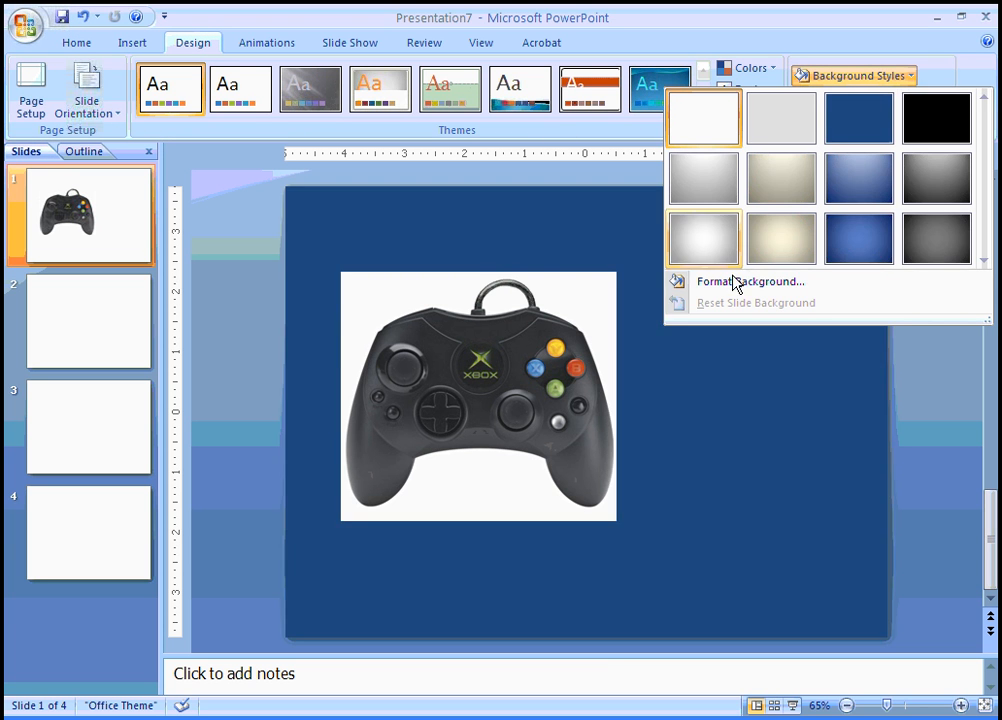
left_click(734, 287)
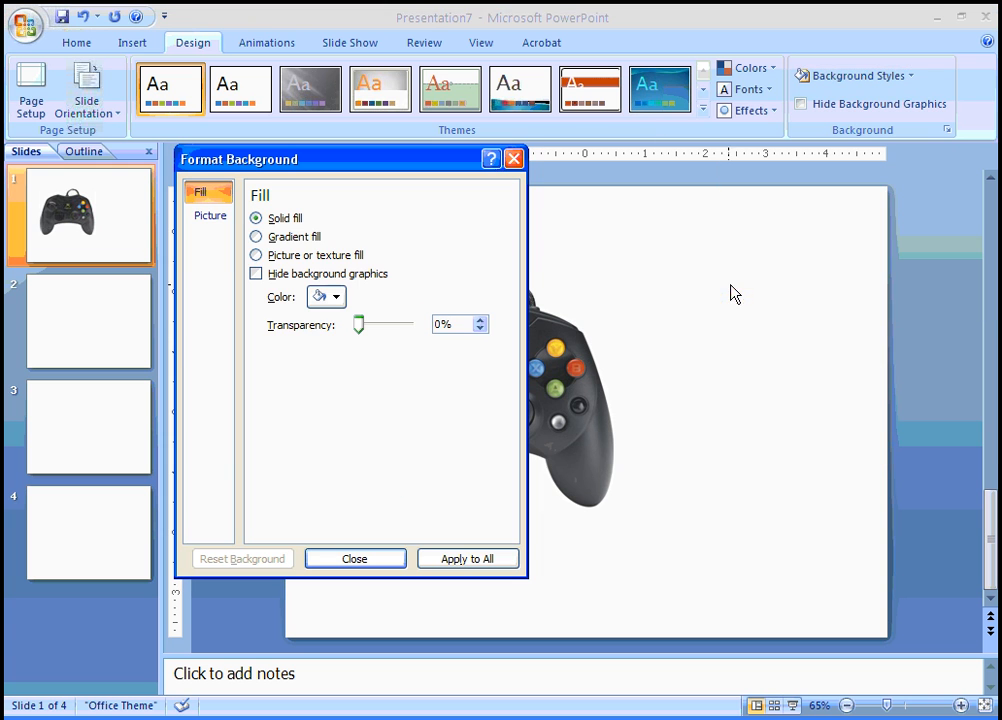
left_click(256, 255)
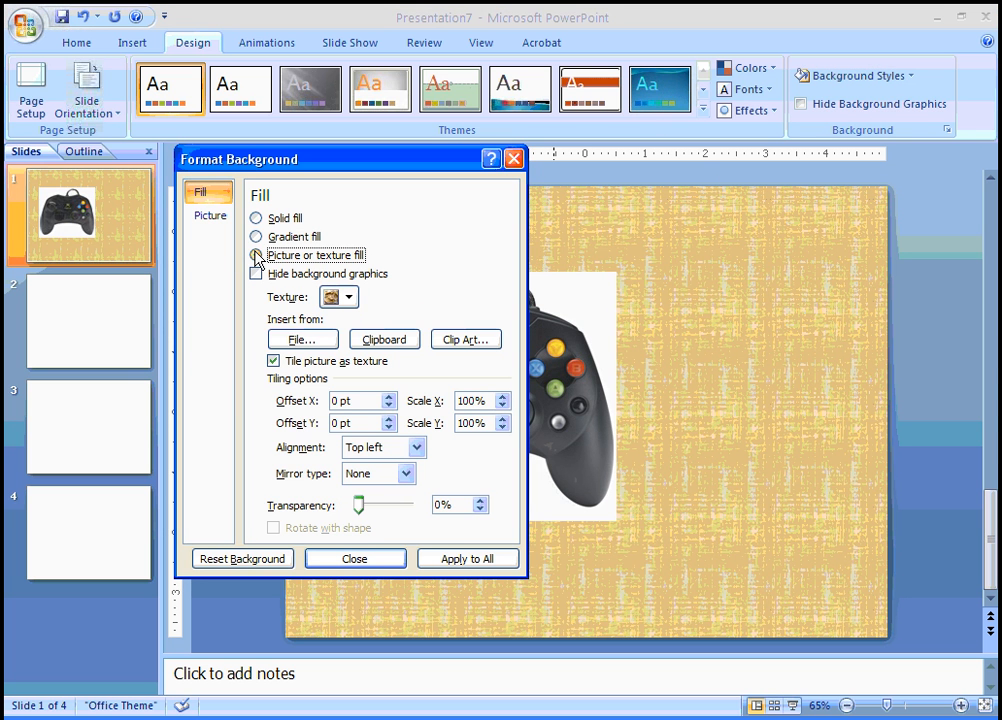
left_click(304, 340)
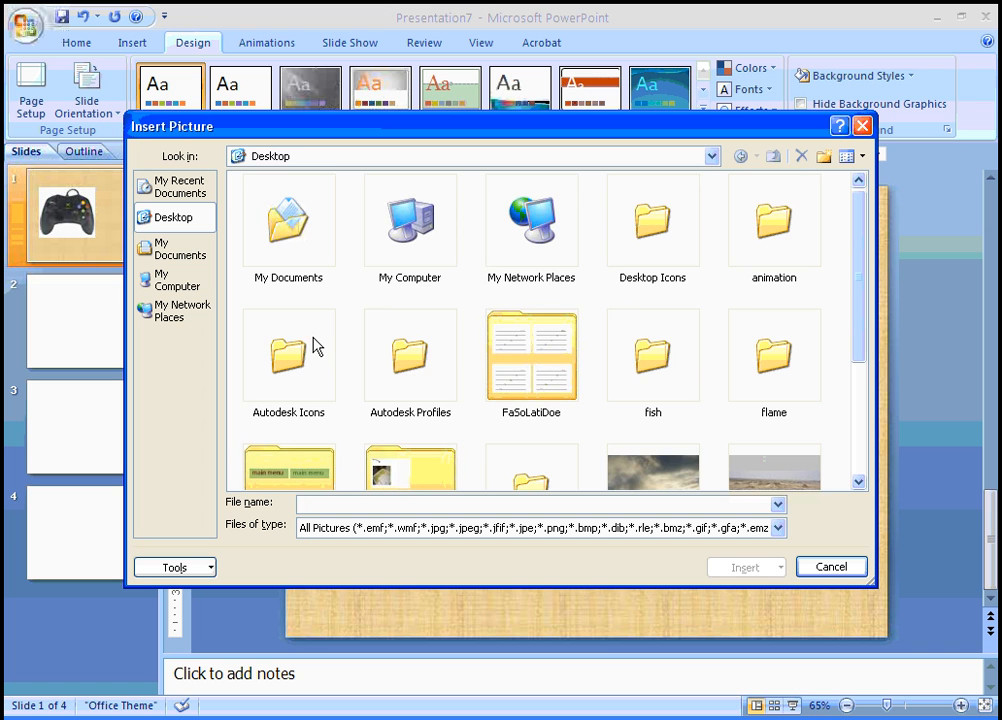
left_click_drag(863, 273, 868, 406)
left_click(530, 420)
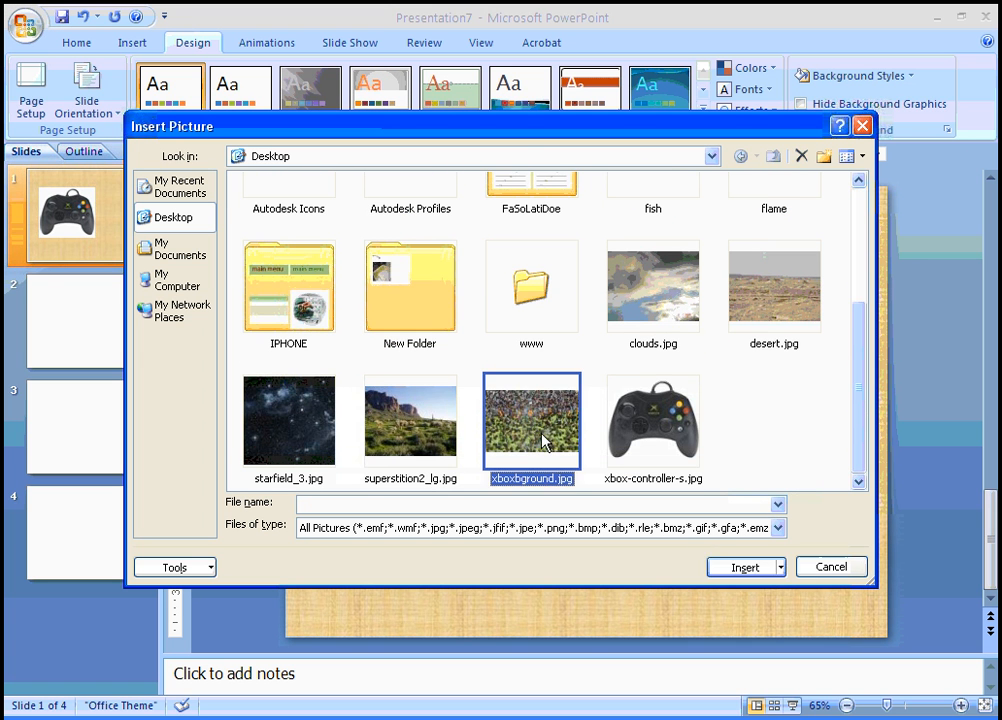
left_click(756, 567)
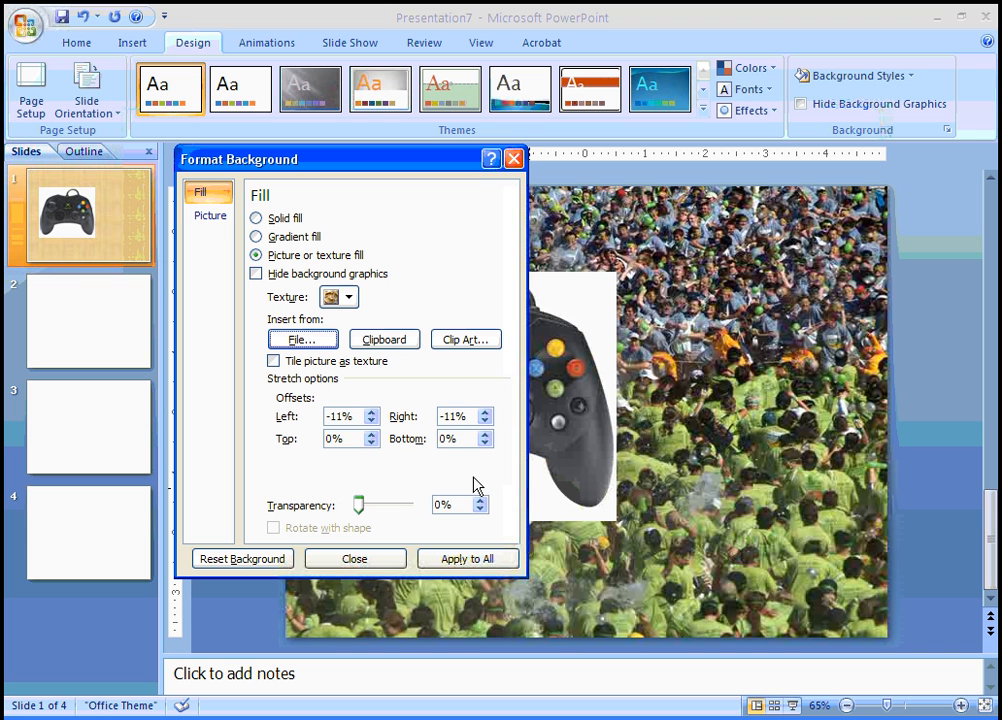
Recolor the background picture to Accent color 1 Light and apply it to all slides
left_click(211, 218)
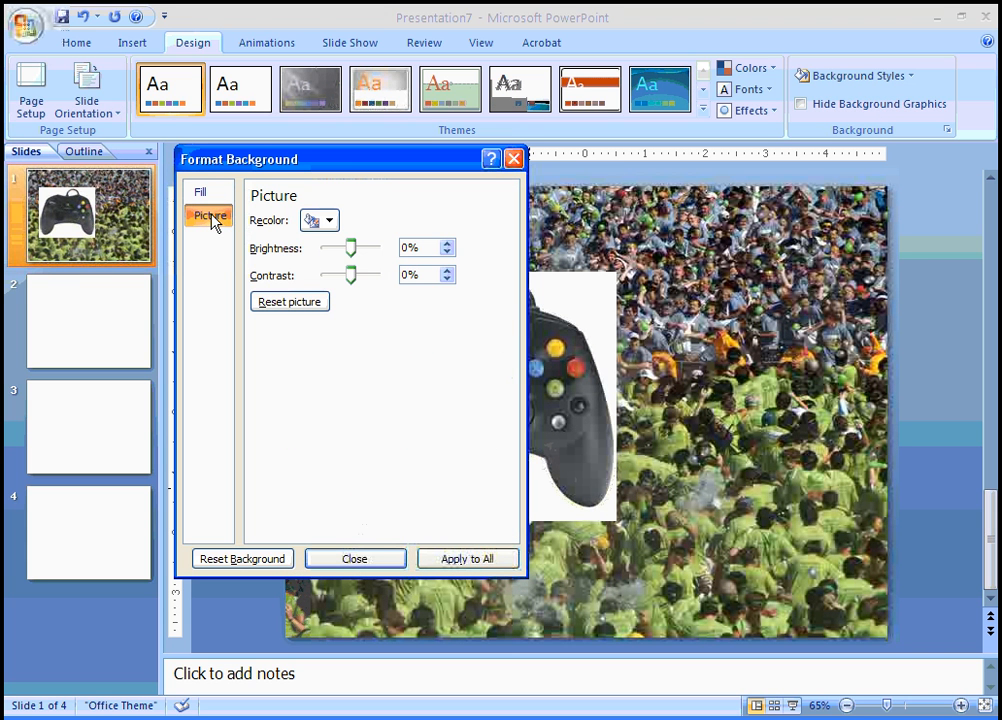
left_click(333, 224)
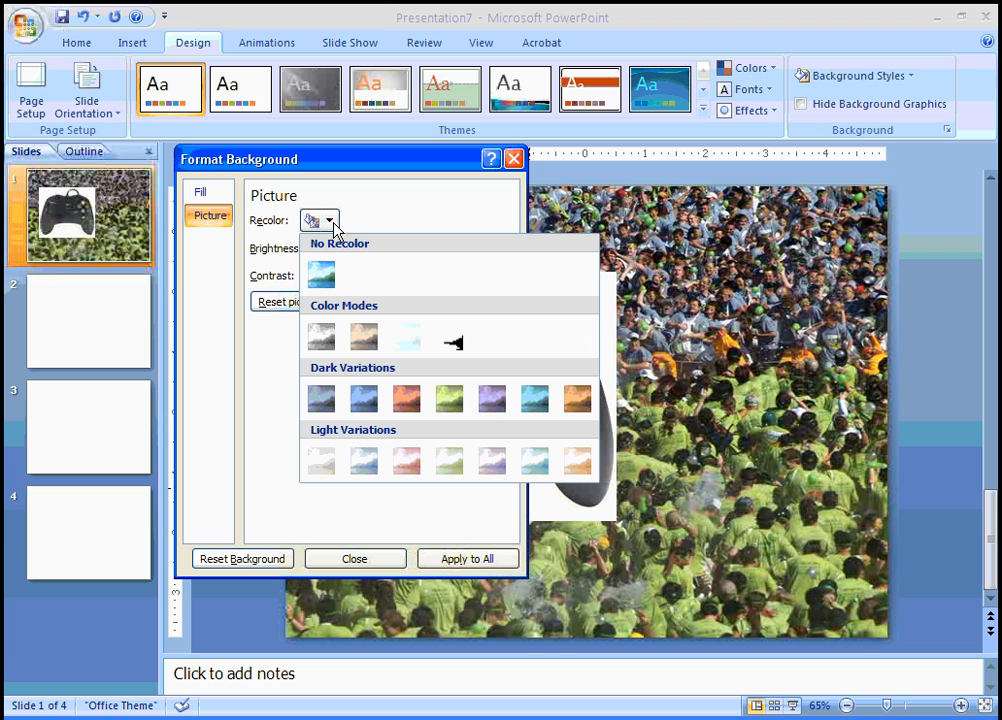
left_click(366, 466)
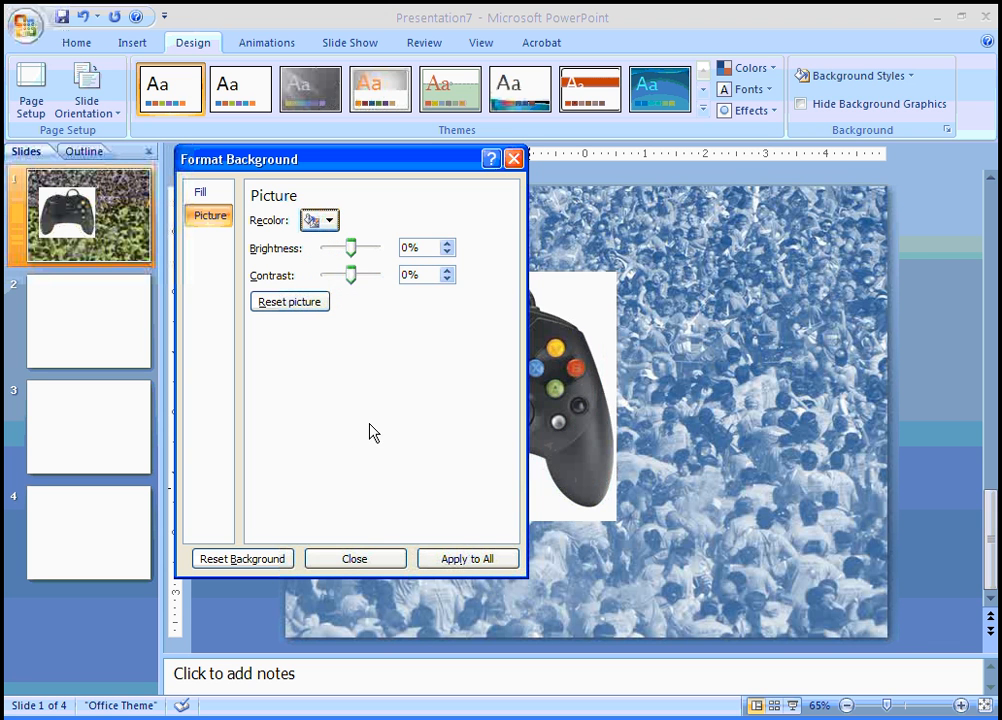
left_click(462, 560)
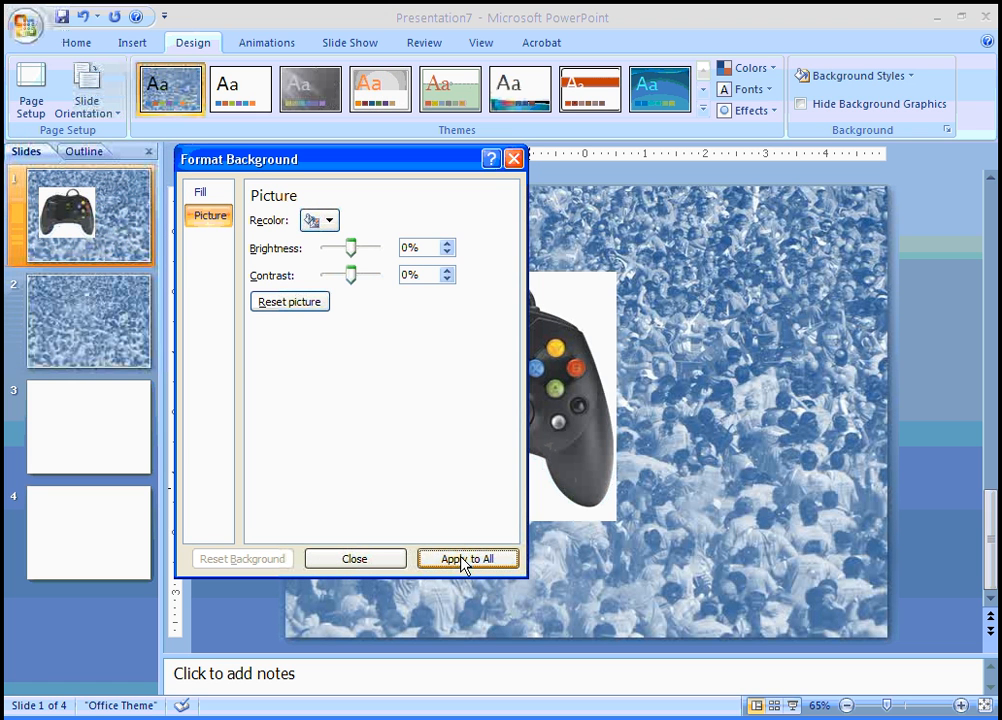
left_click(372, 560)
Enlarge the controller picture on slide 1 and shift it left and slightly down
left_click(467, 383)
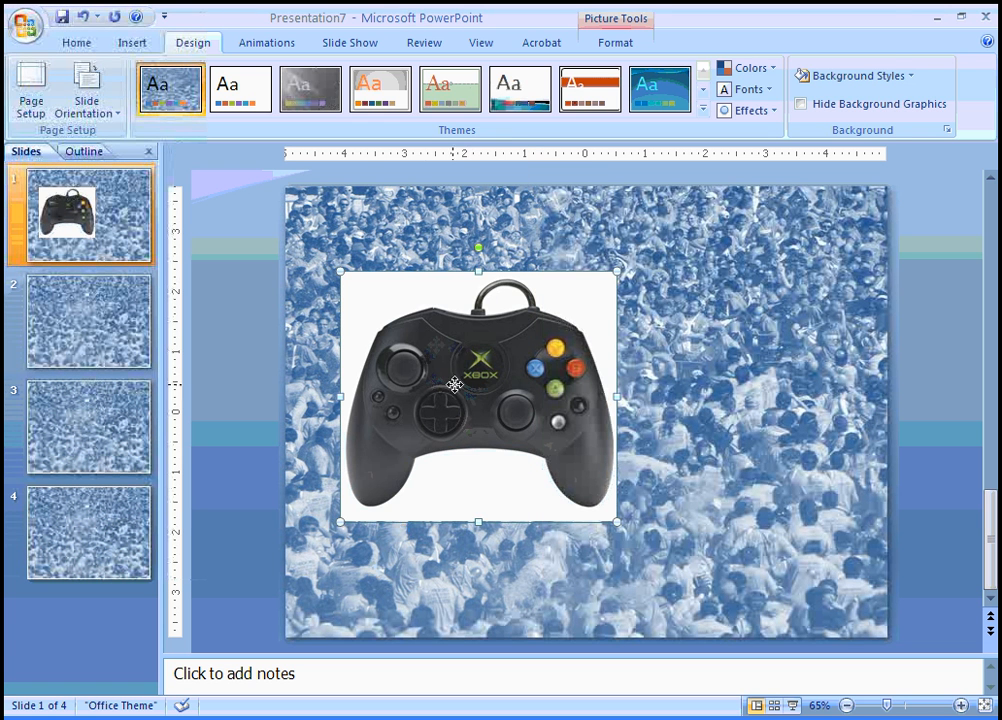
left_click_drag(468, 389, 458, 404)
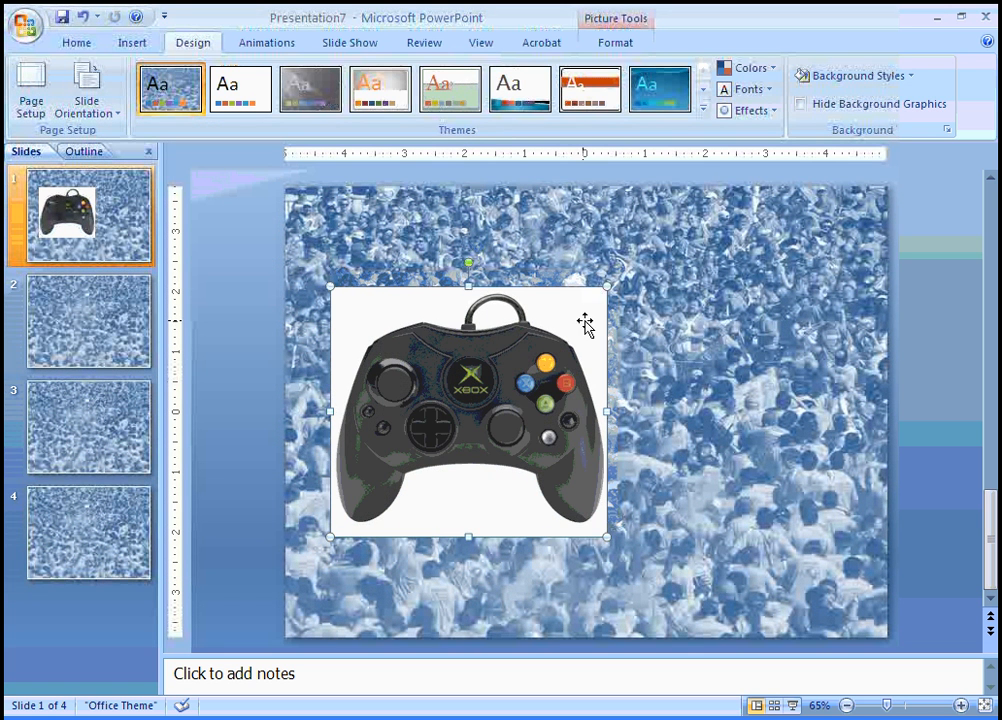
left_click_drag(608, 286, 577, 320)
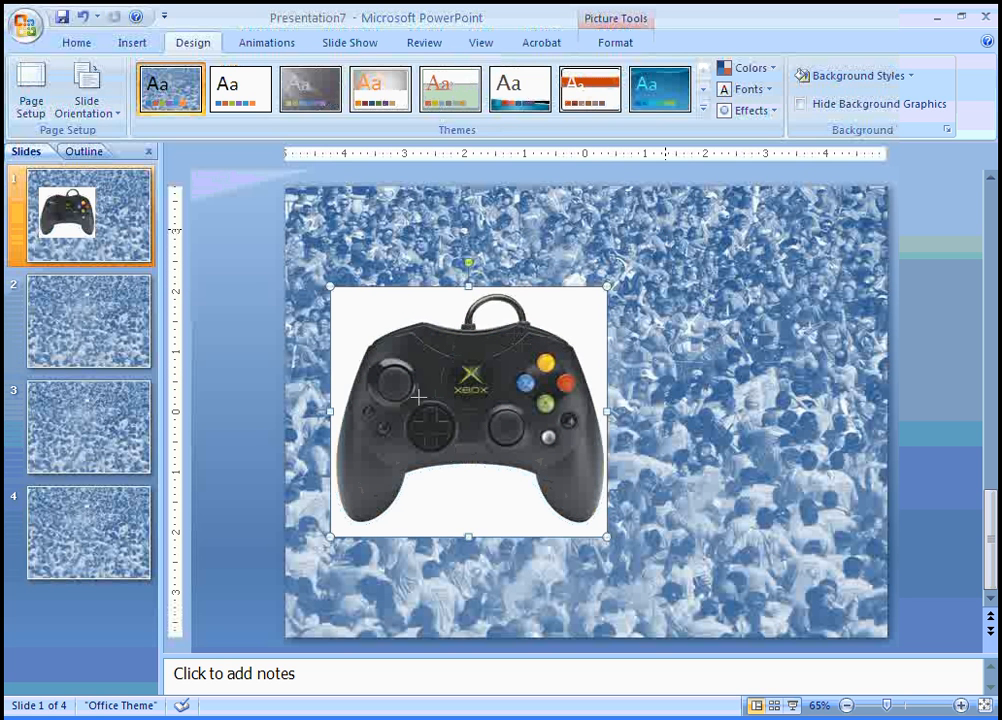
key("ctrl+z")
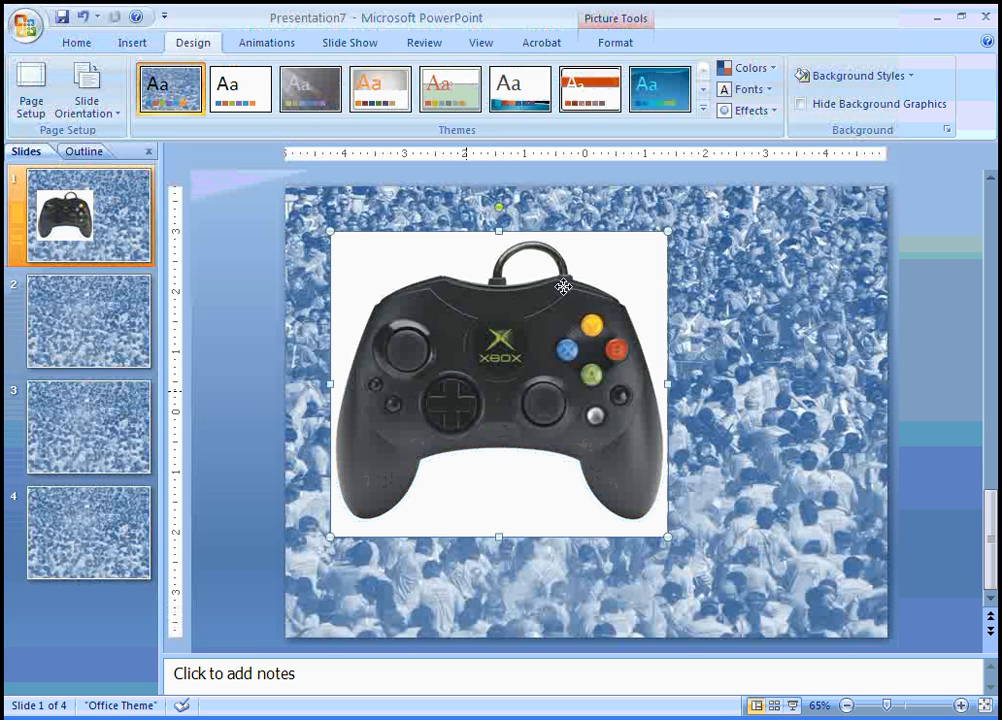
left_click_drag(468, 371, 437, 406)
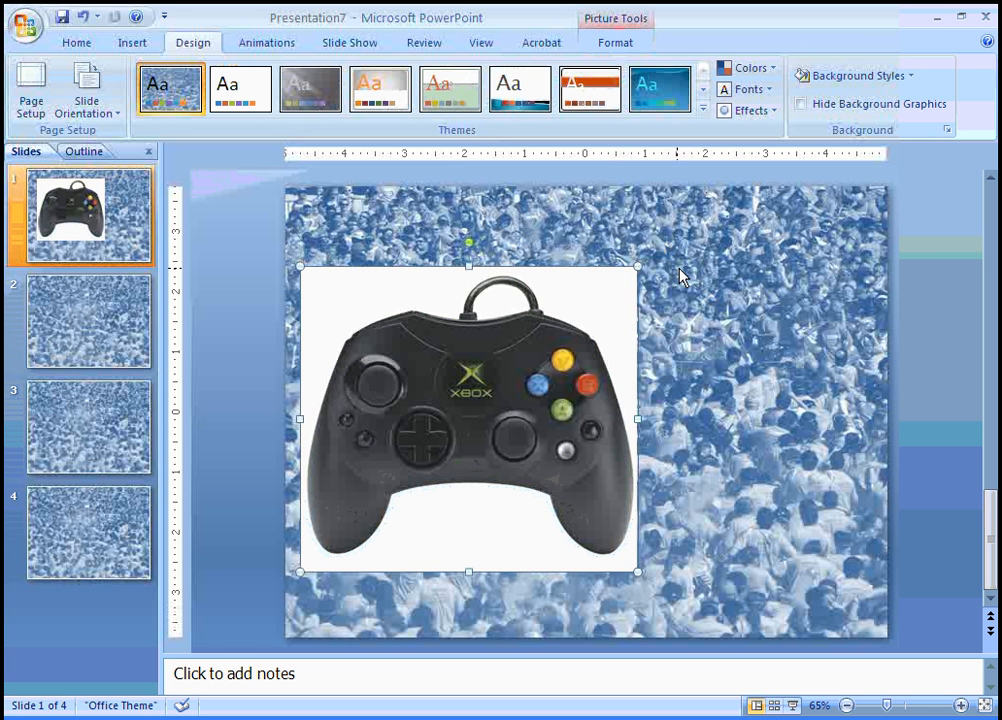
Use Set Transparent Color to make the controller picture's white backdrop transparent
left_click(615, 44)
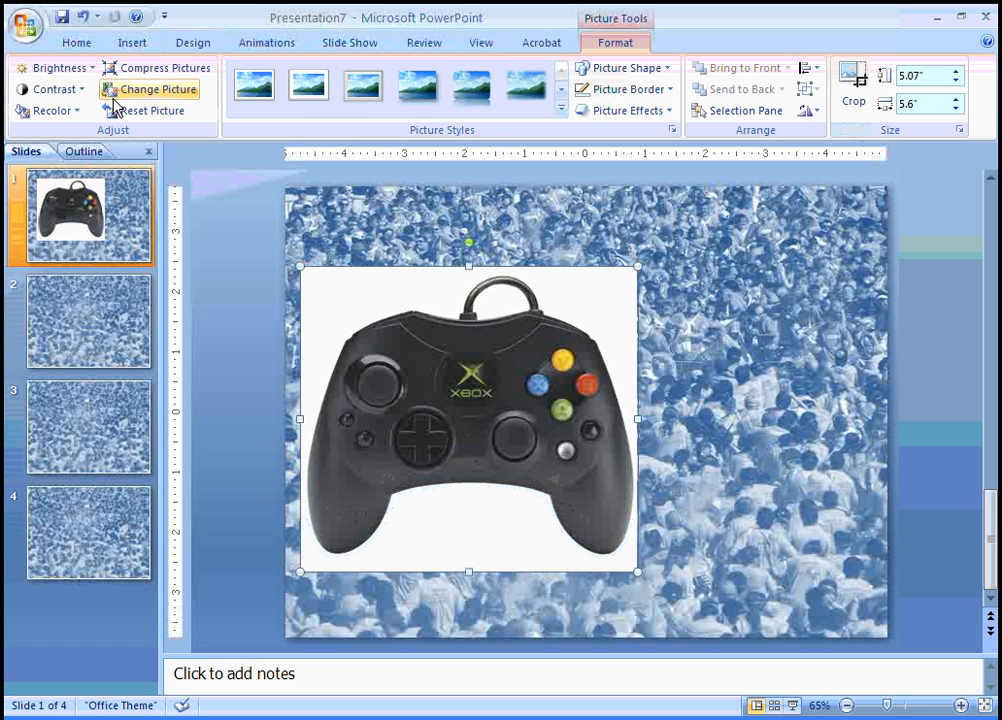
left_click(72, 111)
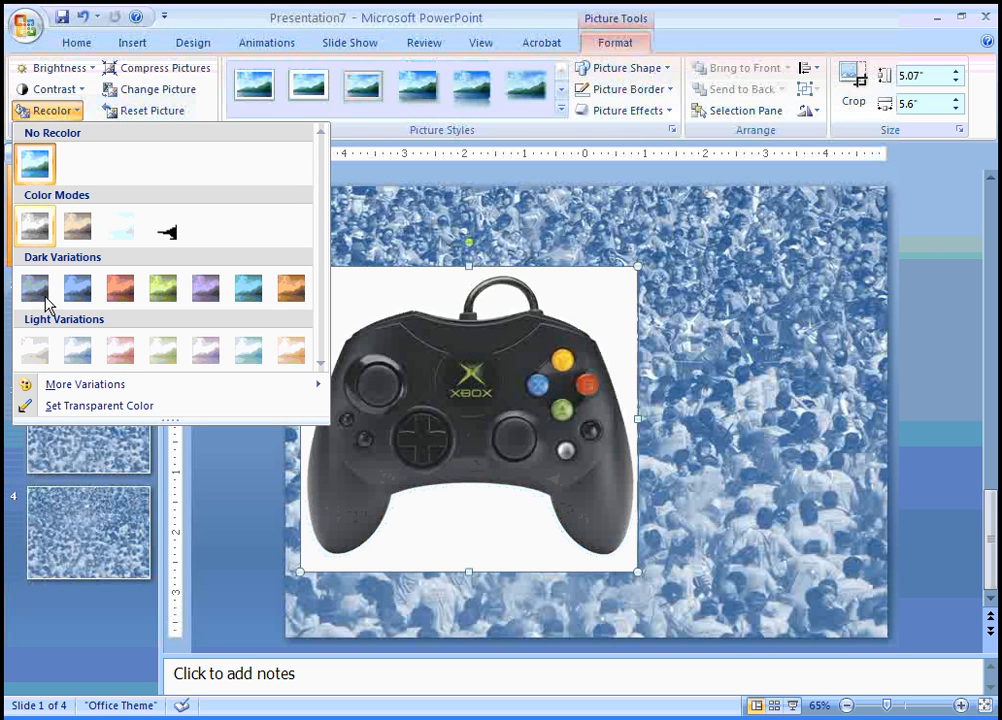
left_click(74, 410)
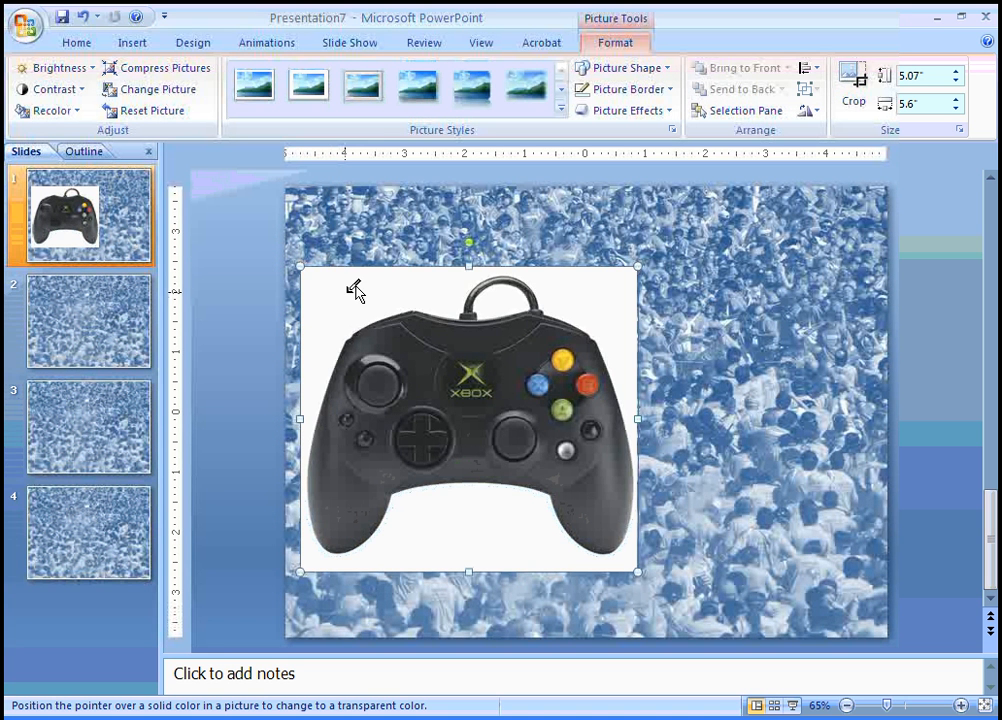
left_click(343, 296)
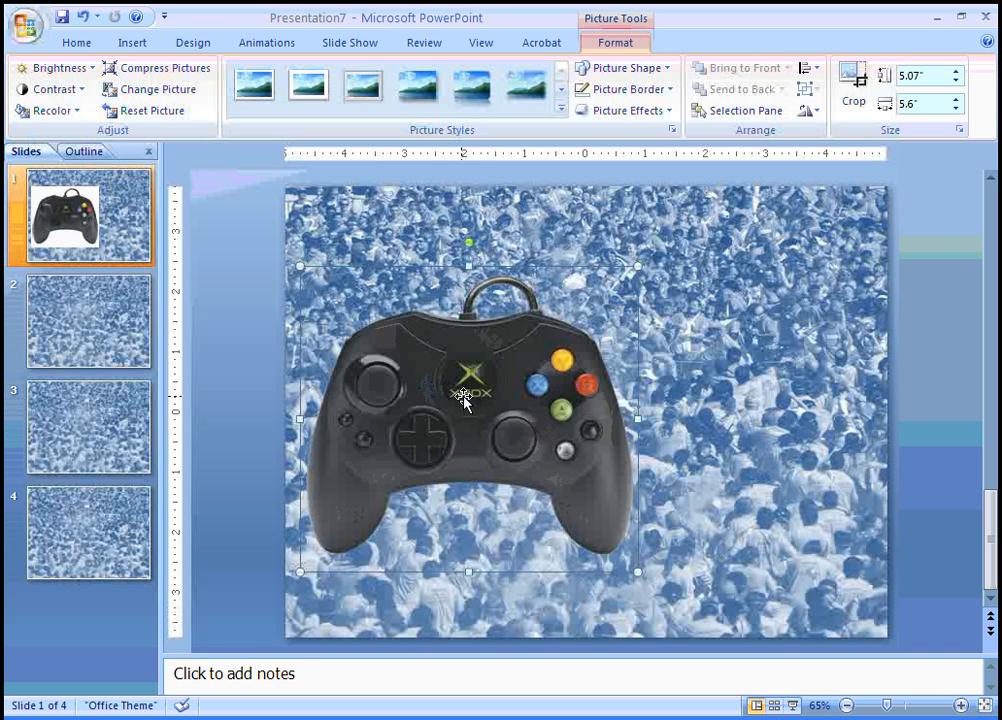
Apply a green Glow picture effect to the controller picture
left_click(670, 114)
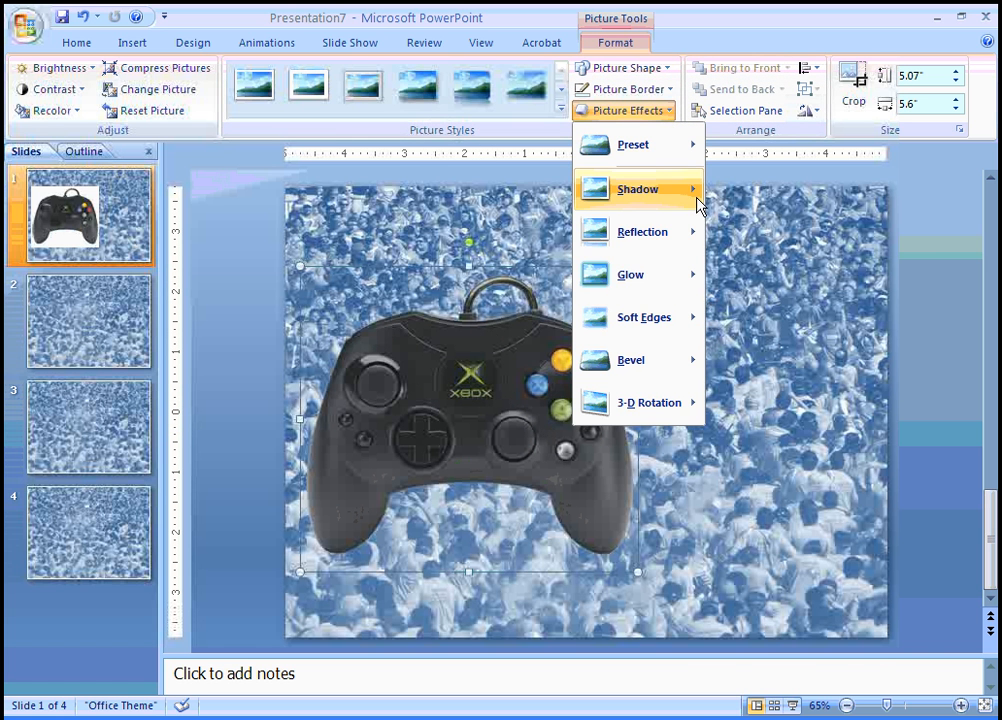
mouse_move(698, 203)
mouse_move(684, 279)
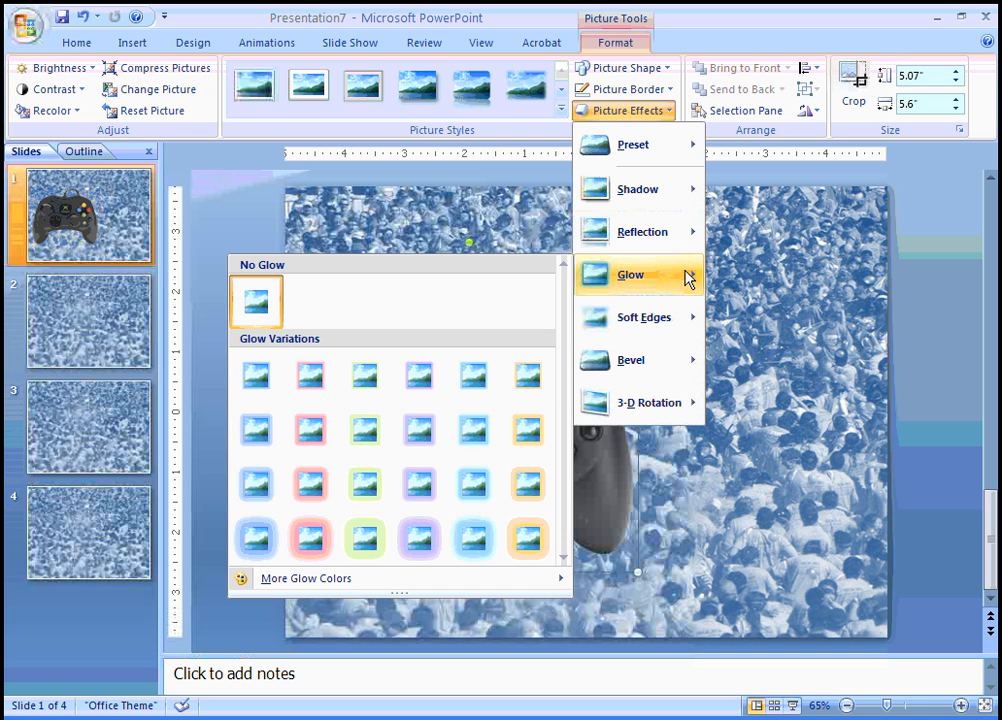
left_click(365, 542)
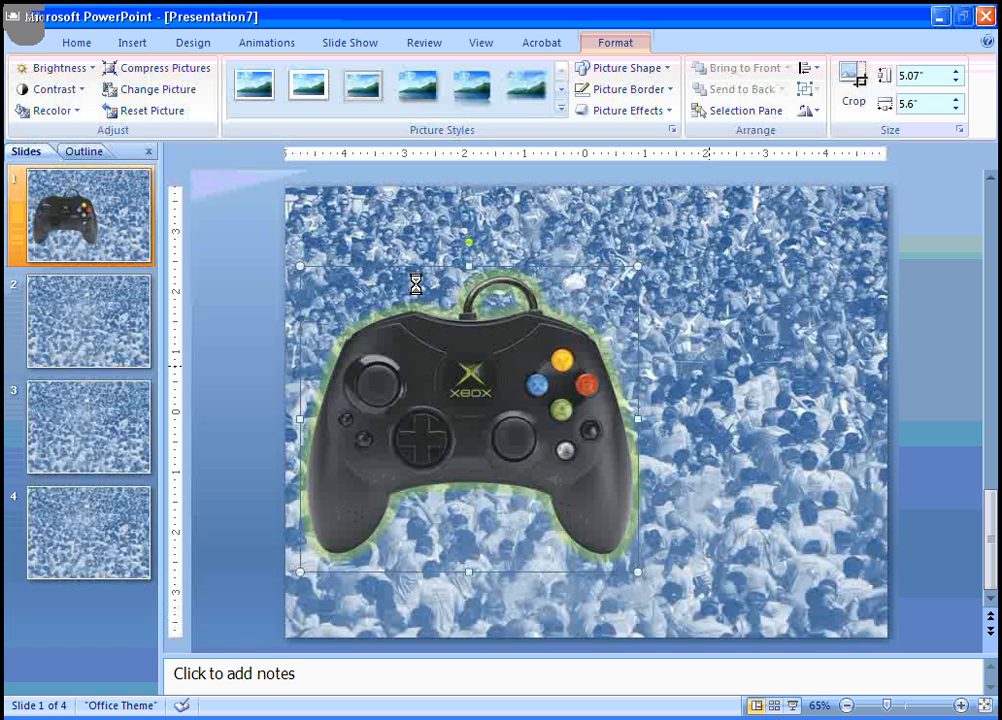
key("alt+Tab")
left_click(377, 230)
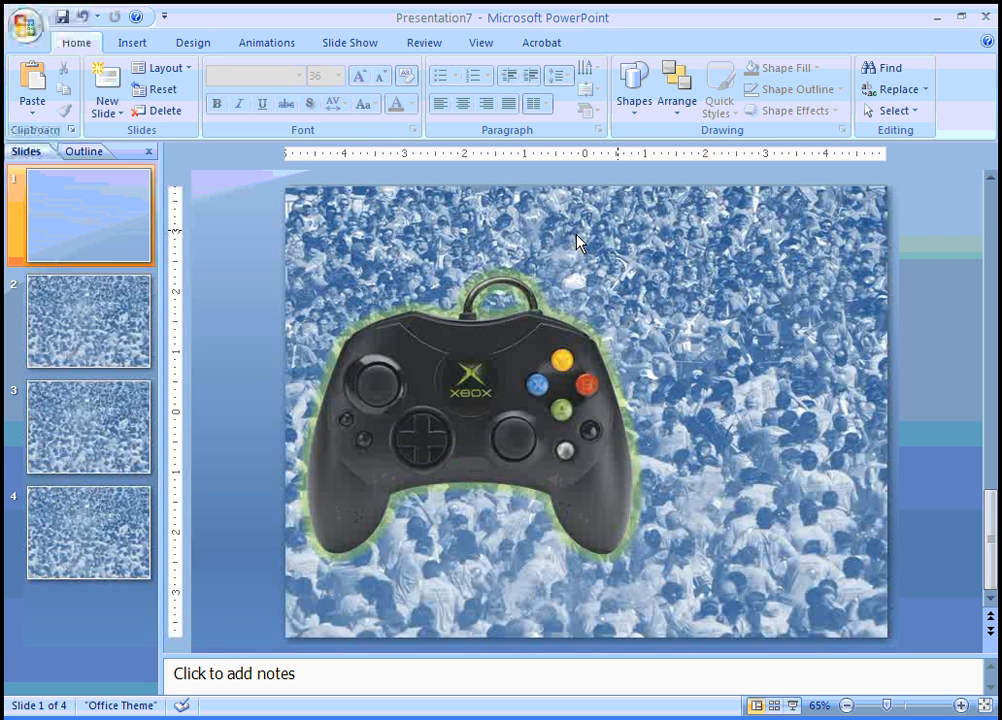
Draw a Snip Diagonal Corner Rectangle in the slide's upper right beside the controller
left_click(132, 43)
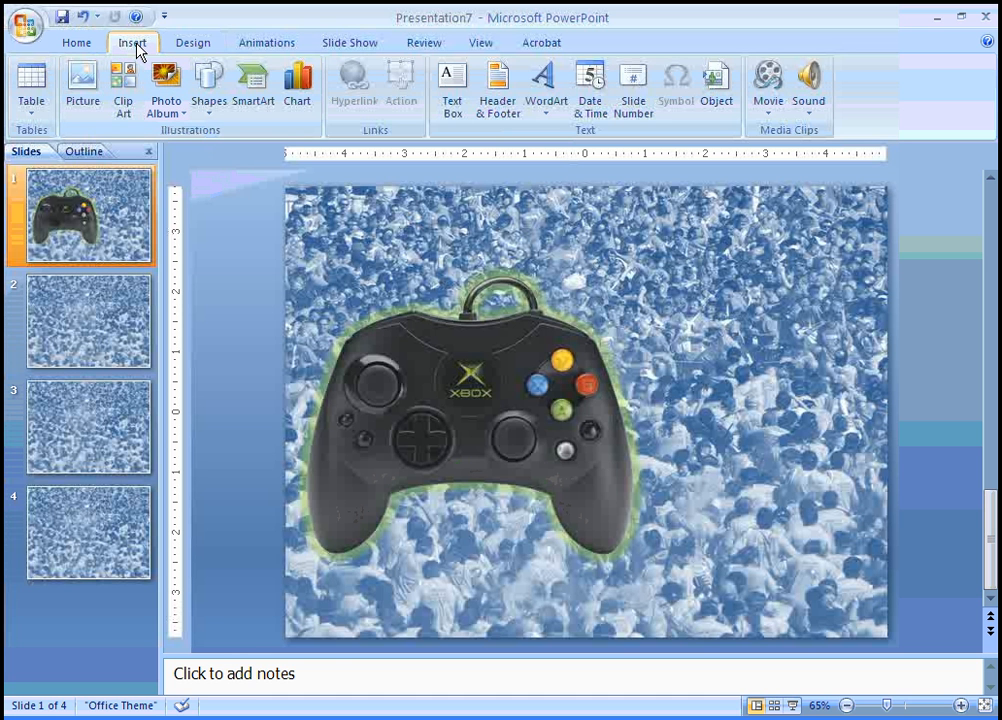
left_click(209, 92)
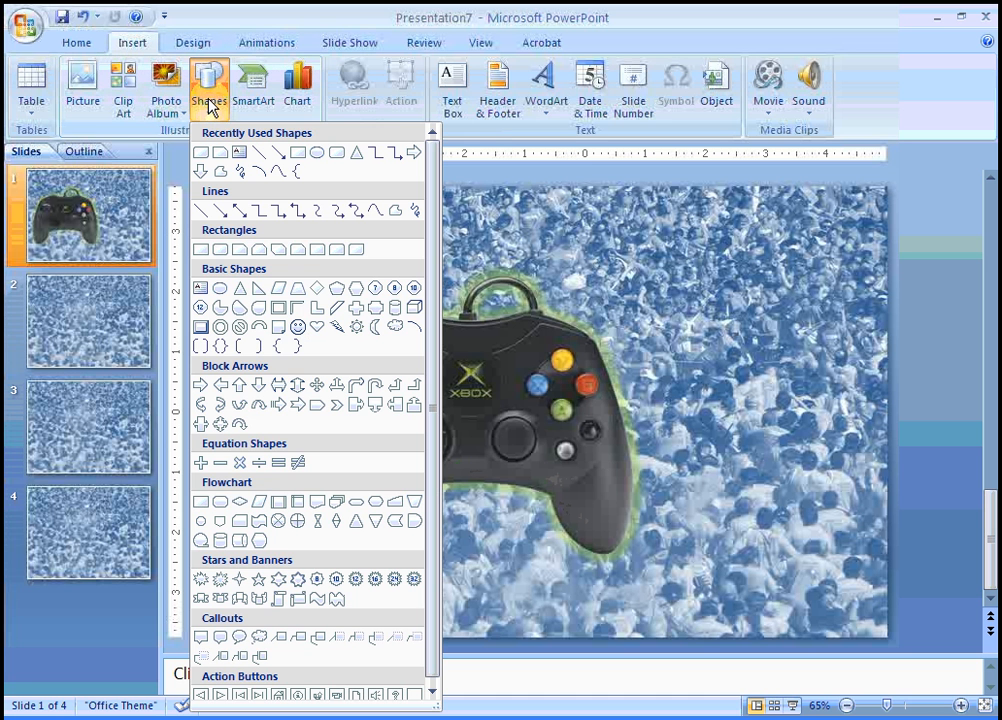
left_click(281, 251)
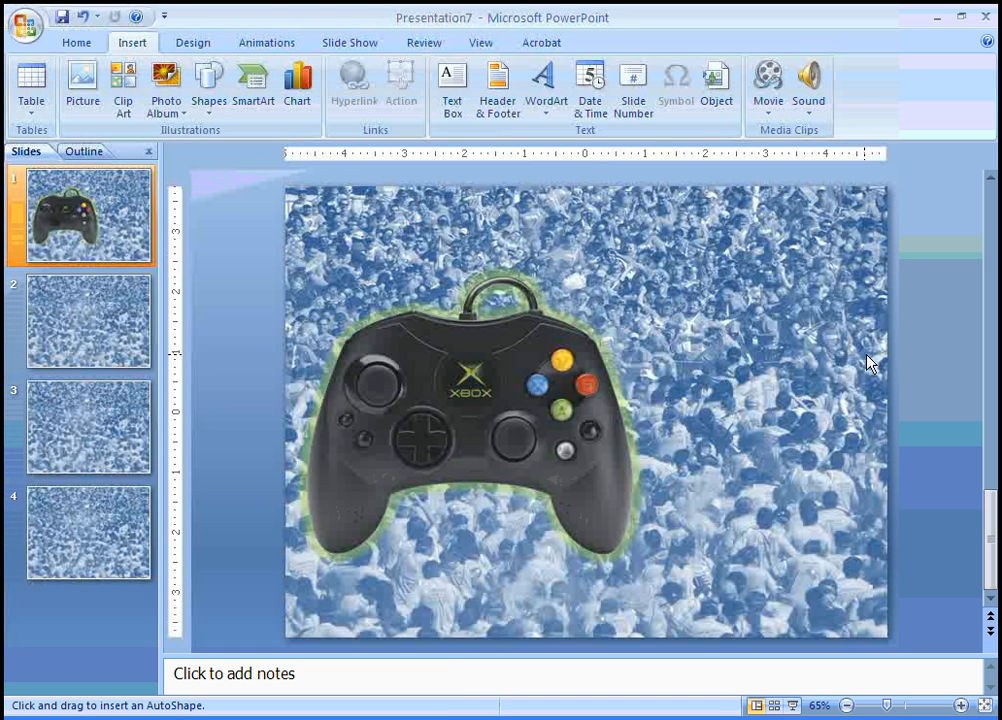
left_click_drag(611, 256, 868, 352)
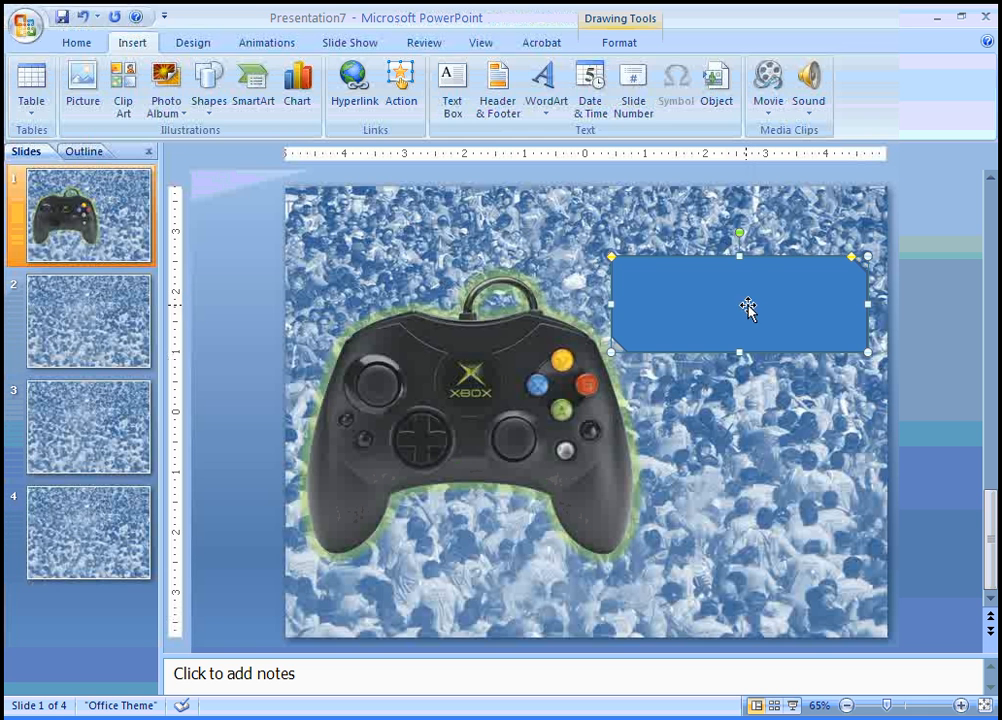
Fill the rectangle solid light green at 37% transparency, then copy it directly below
right_click(672, 292)
left_click(718, 553)
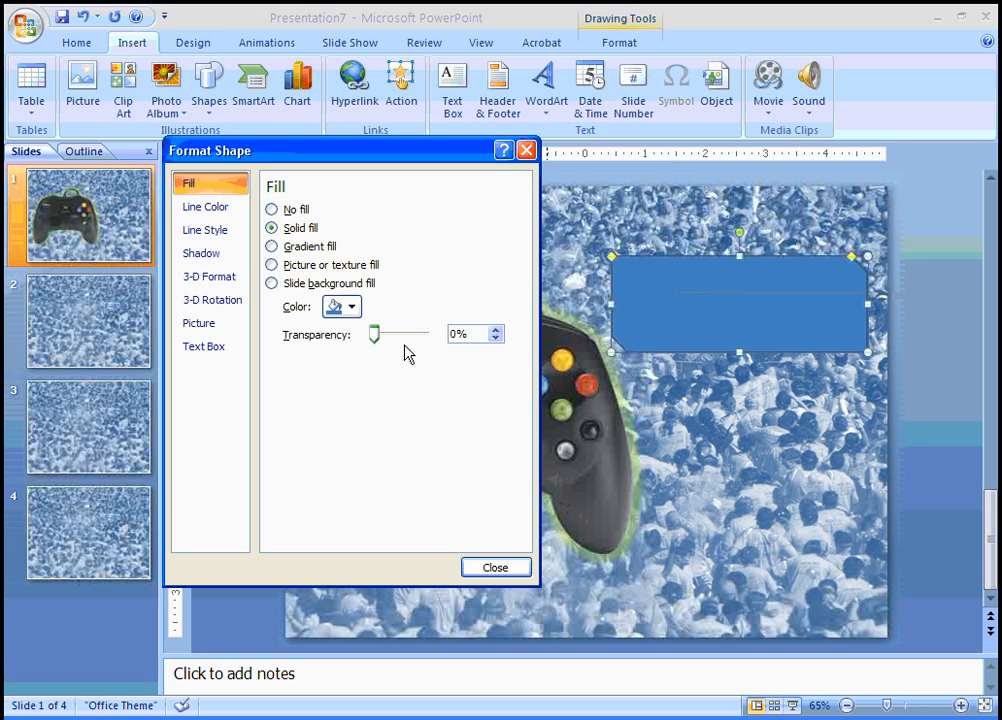
left_click(350, 308)
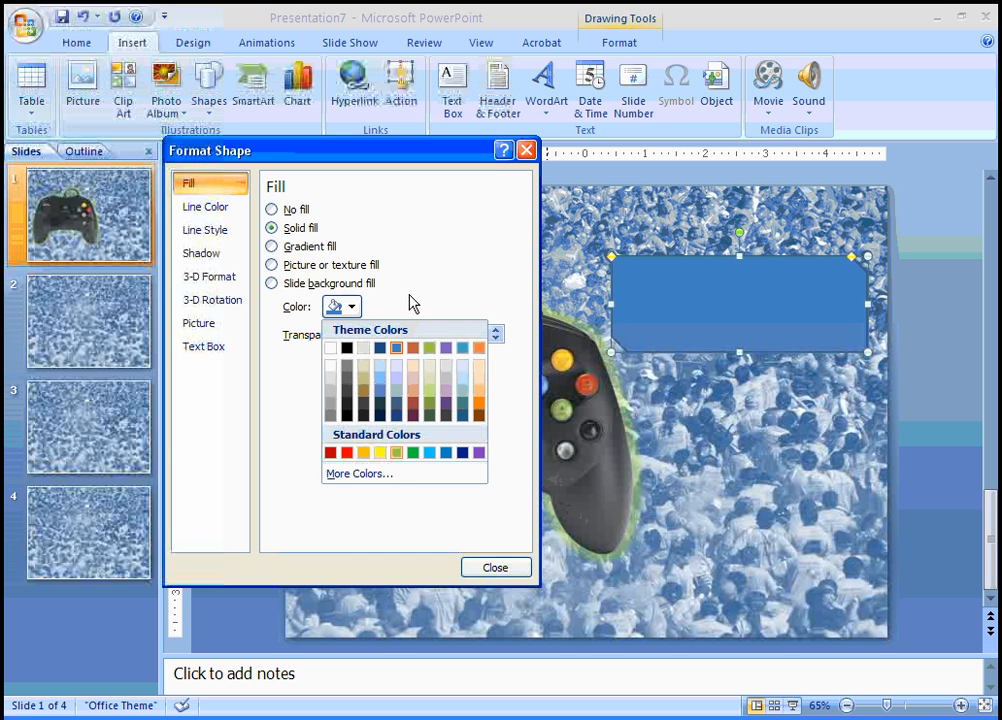
left_click(398, 455)
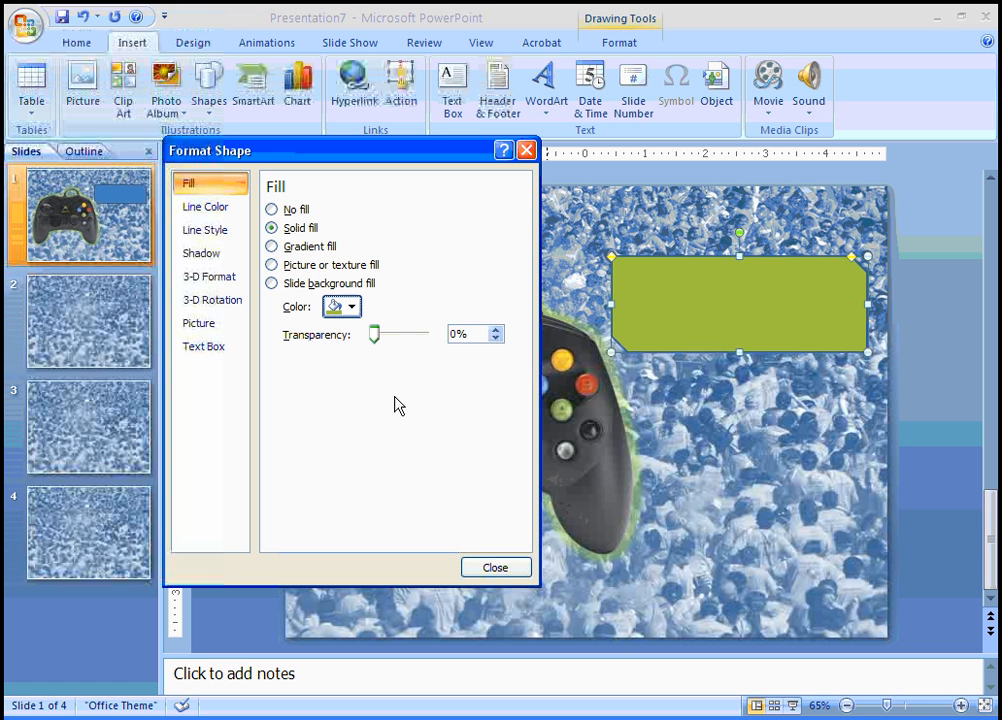
left_click(376, 333)
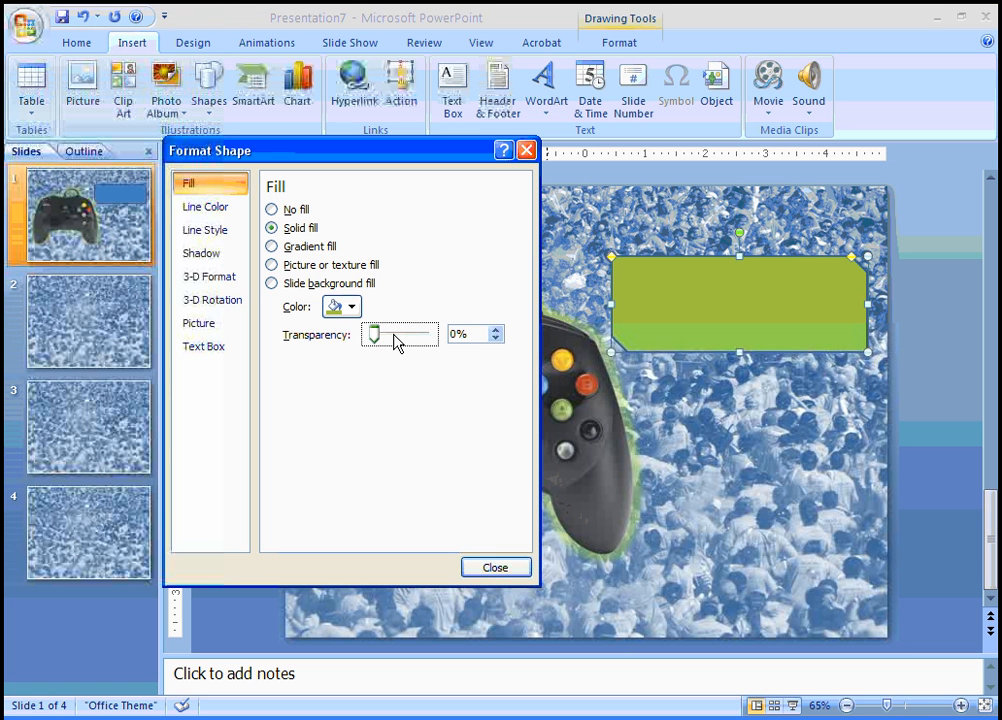
left_click_drag(398, 341, 403, 342)
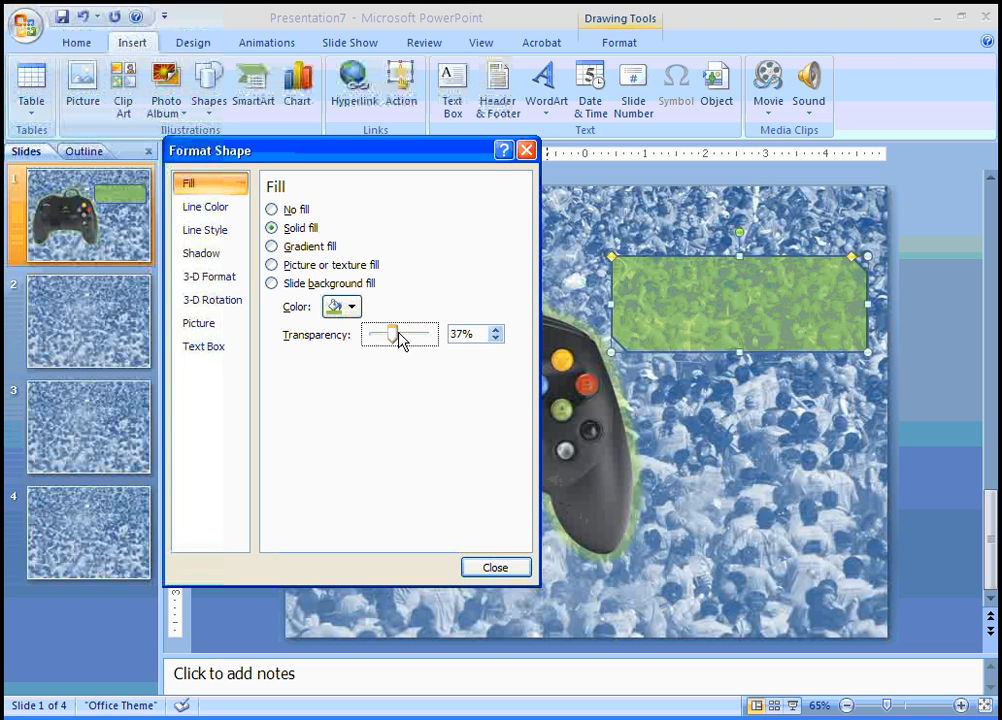
left_click(495, 567)
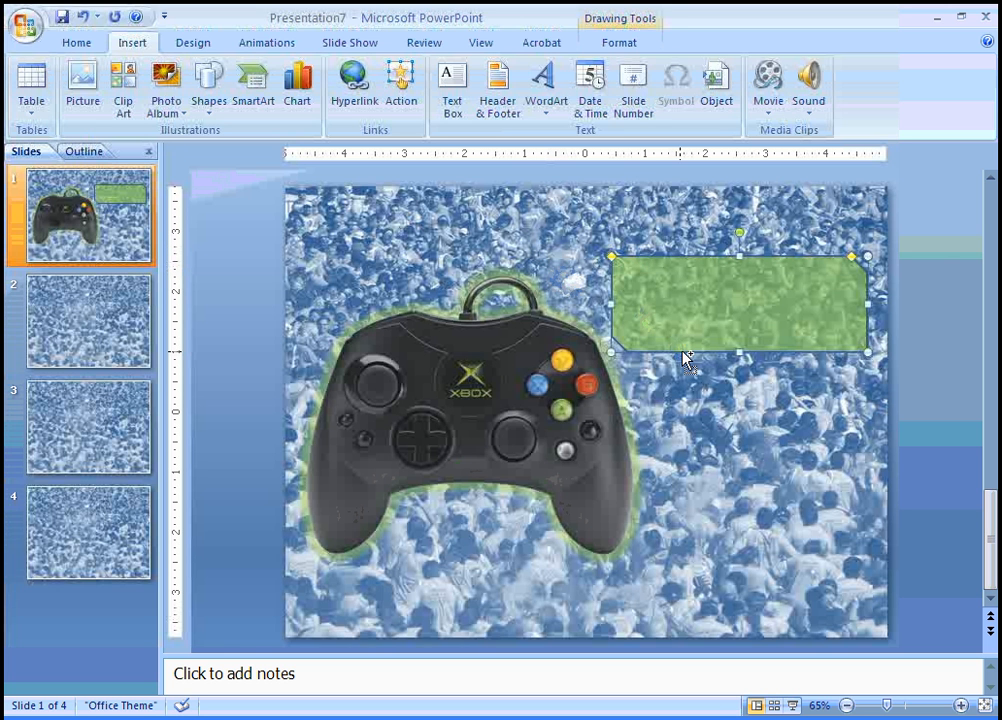
left_click_drag(693, 331, 694, 336)
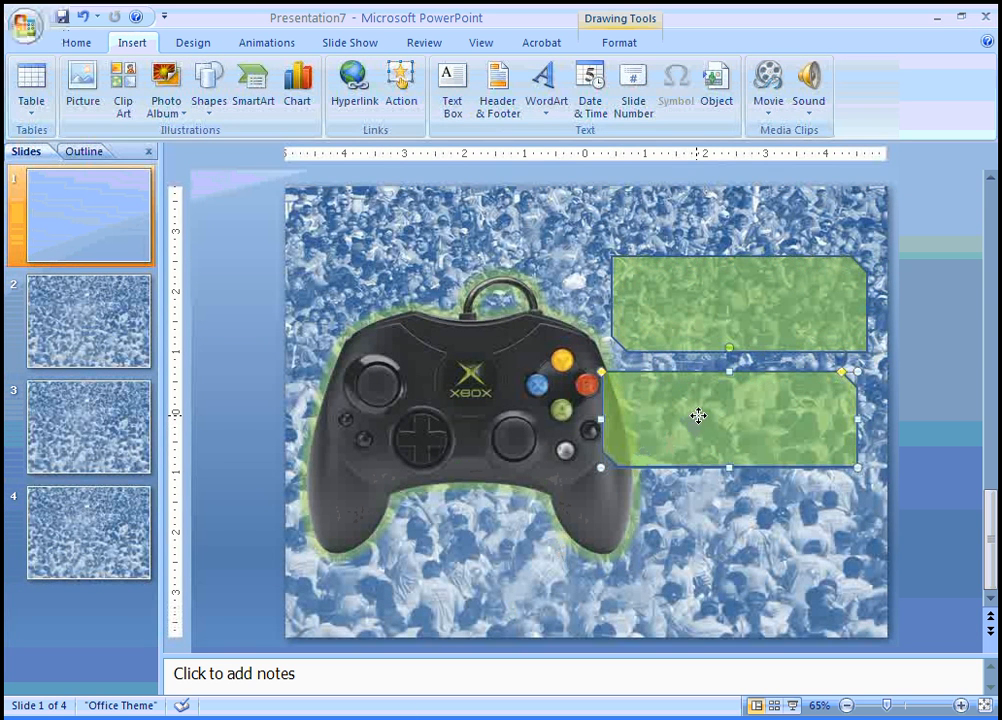
Align the second green banner under the first and duplicate a third beneath with Ctrl+D
left_click_drag(705, 415, 720, 415)
left_click(683, 501)
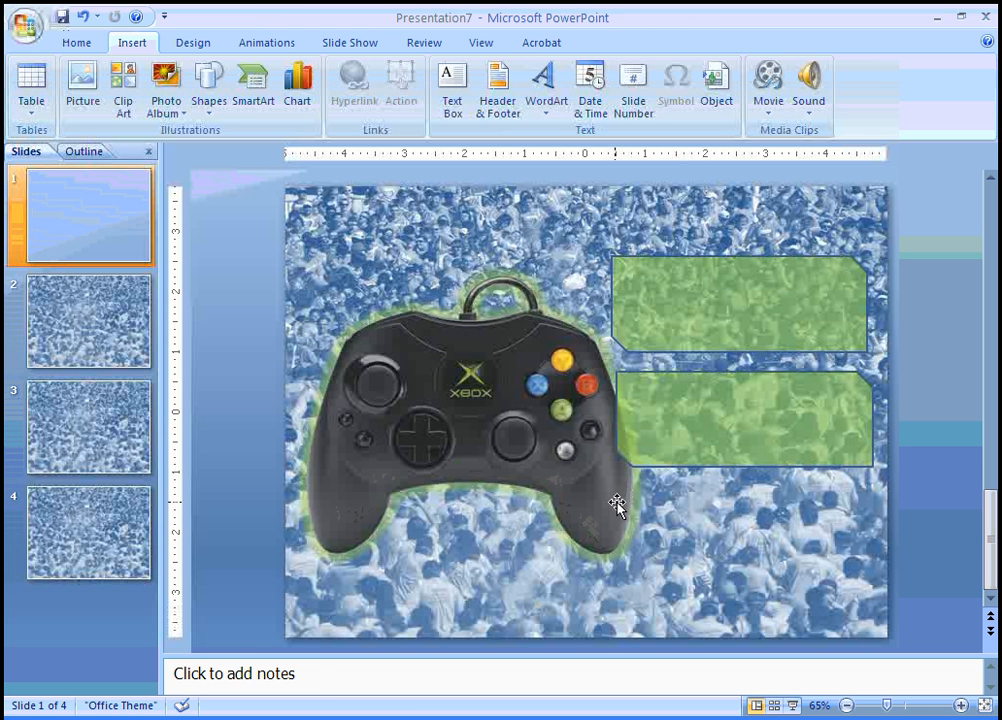
left_click(677, 389)
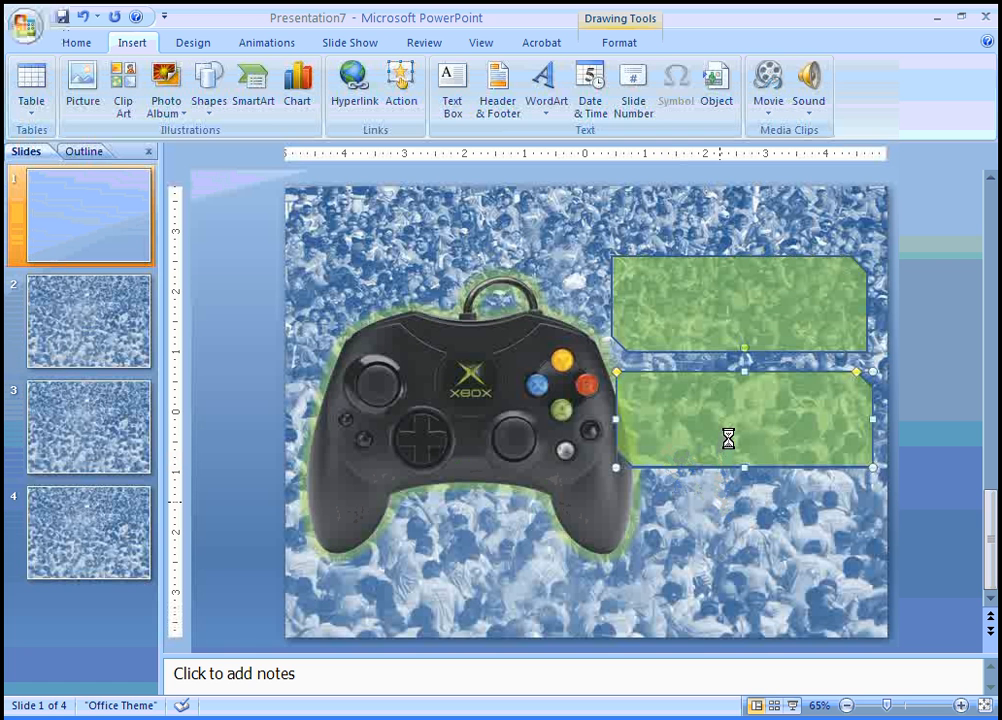
left_click_drag(729, 432, 739, 448)
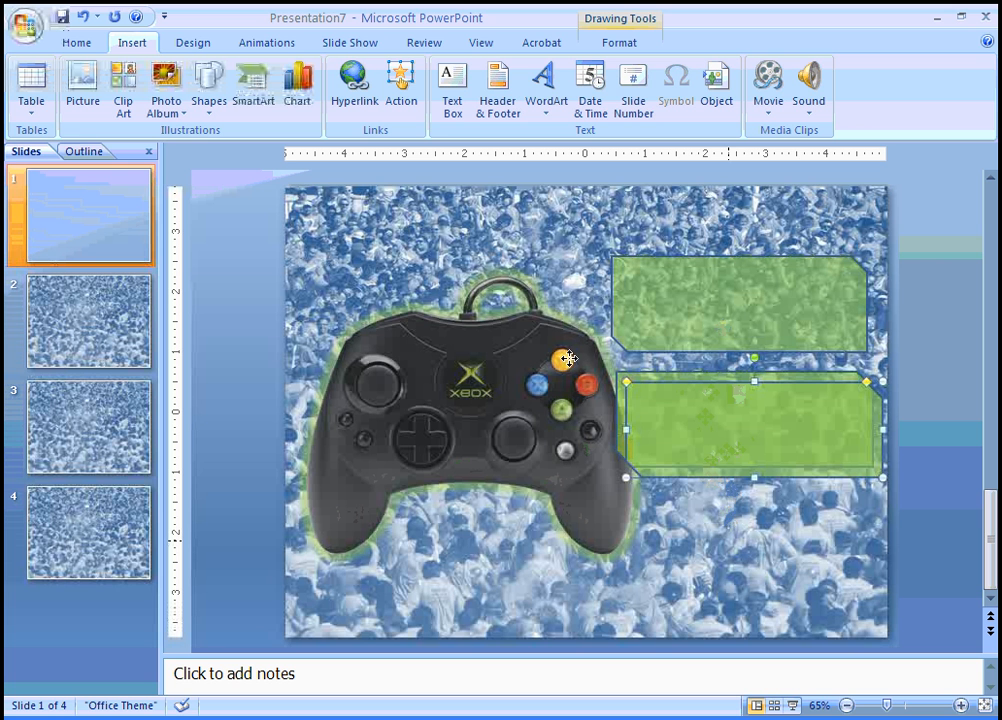
key("ctrl+d")
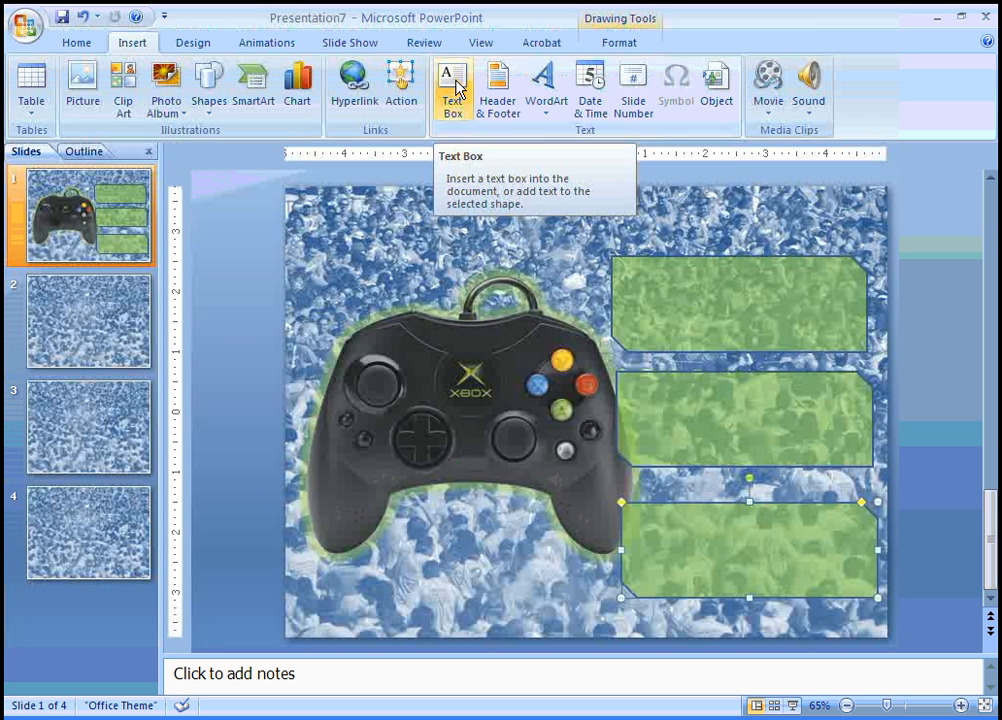
left_click(730, 292)
Label the top green banner 'The "Y" Button'
left_click(457, 88)
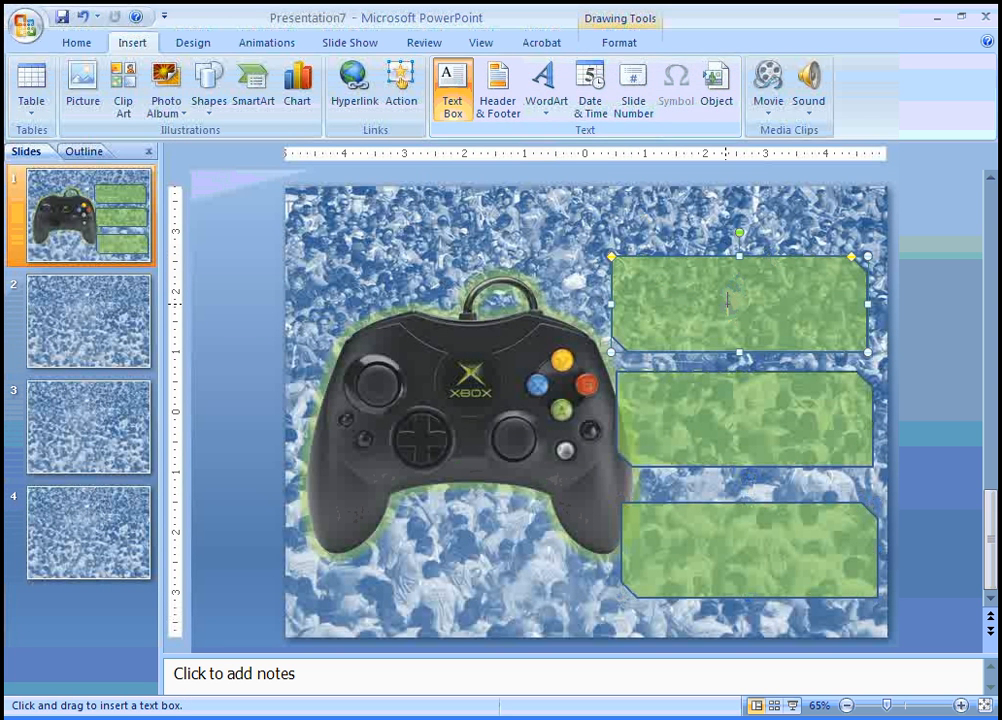
left_click(738, 302)
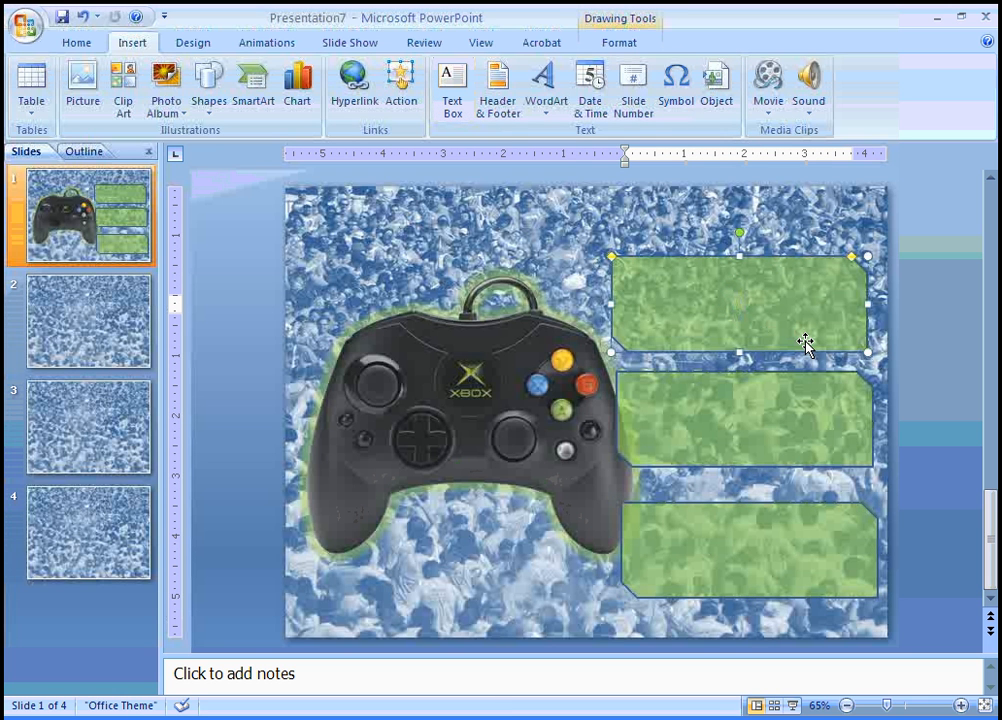
type("T")
type("The \"Y\" Button")
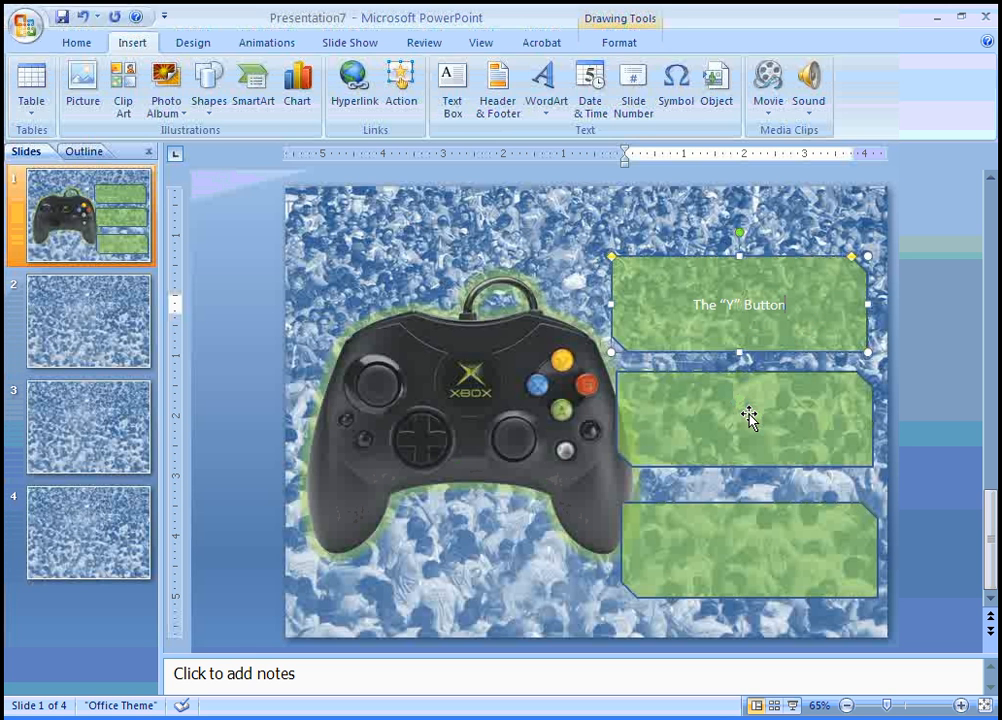
key("Escape")
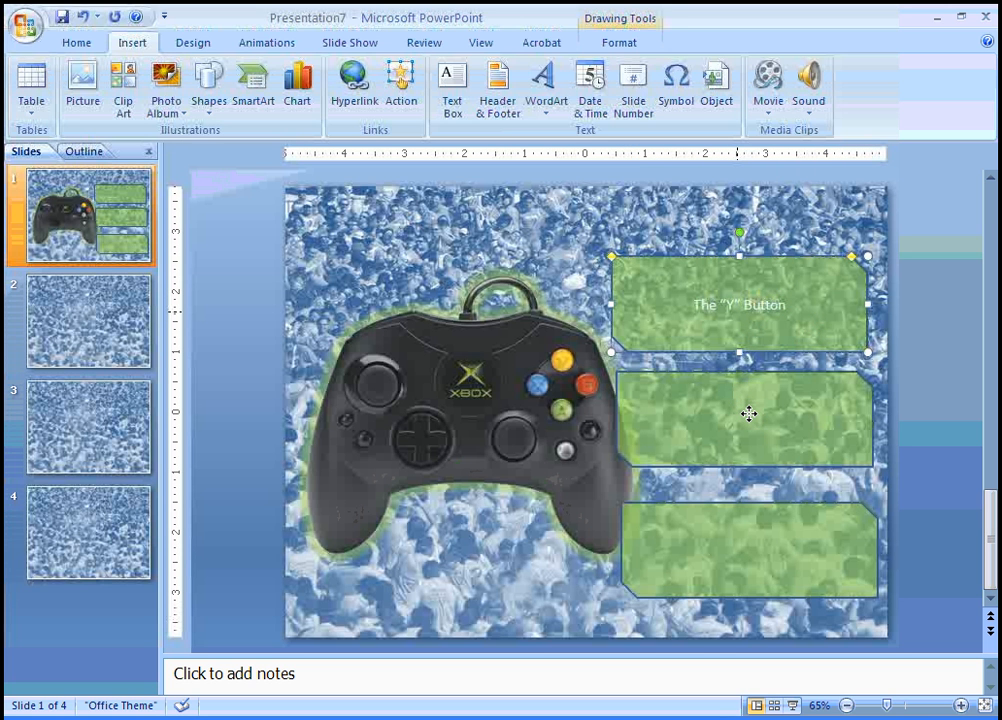
Label the middle green banner 'The "B" Button'
left_click(749, 413)
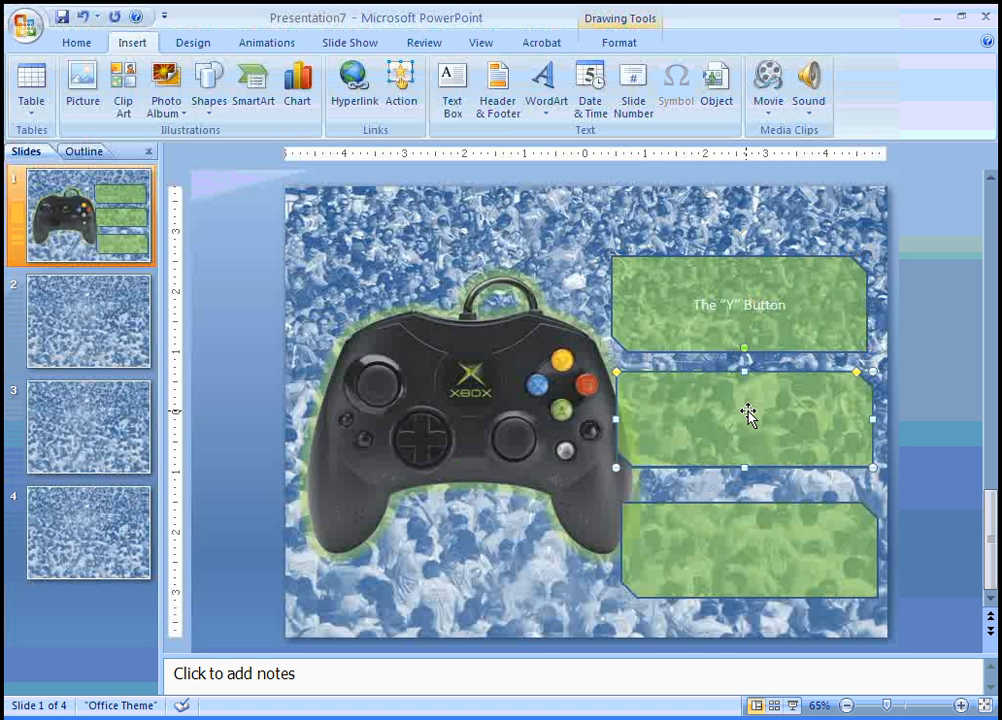
left_click(453, 85)
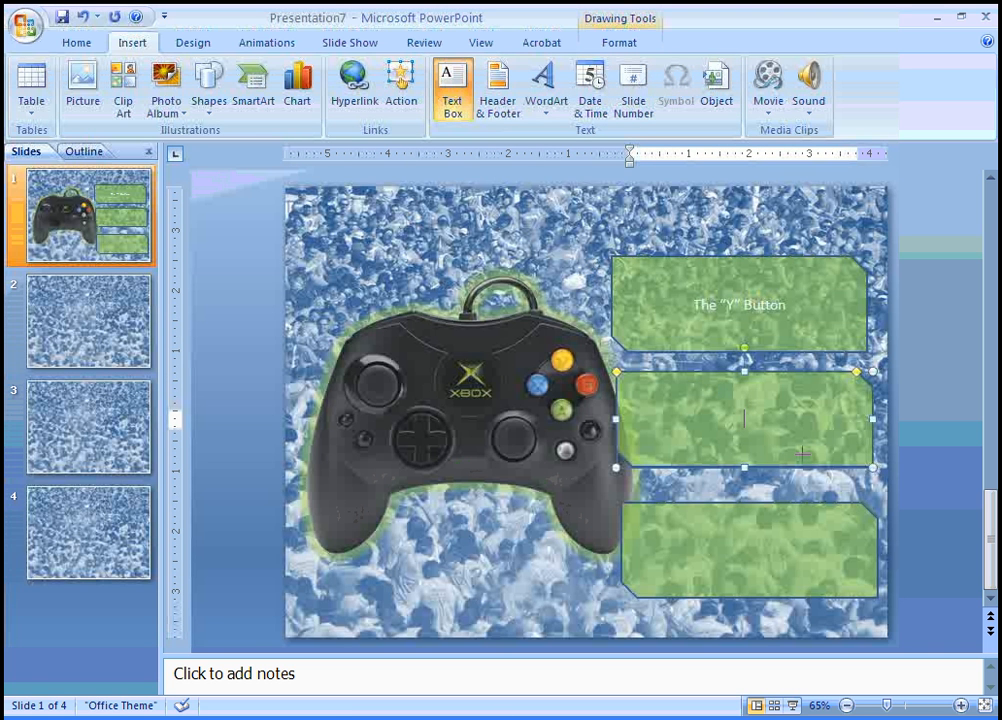
left_click(803, 453)
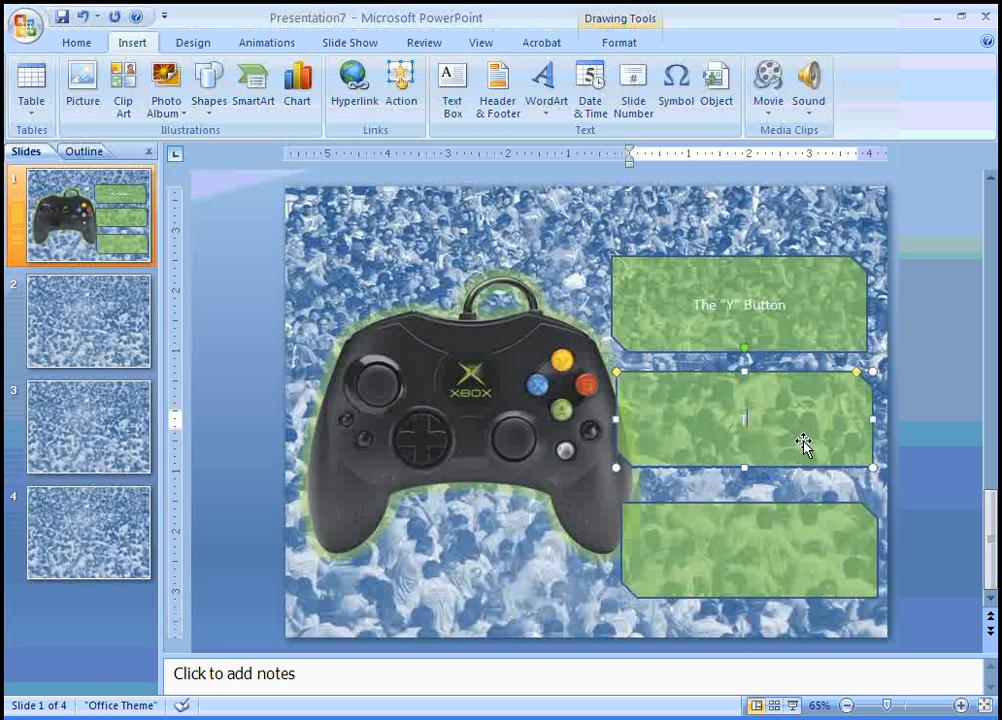
type("The \"X\" Button")
key("BackSpace")
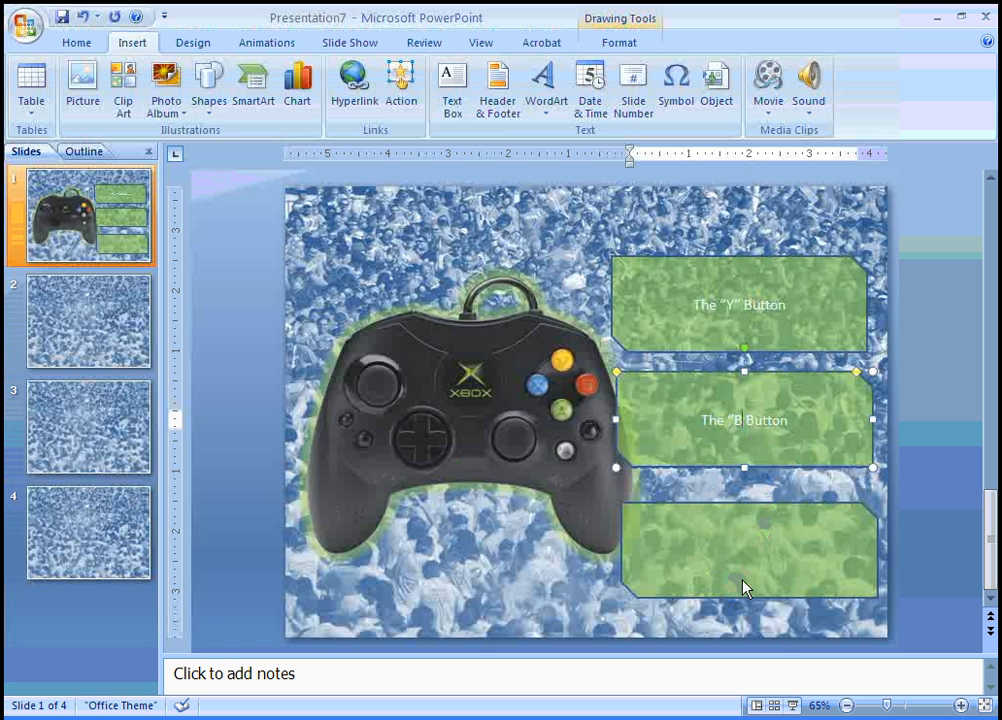
type("\"")
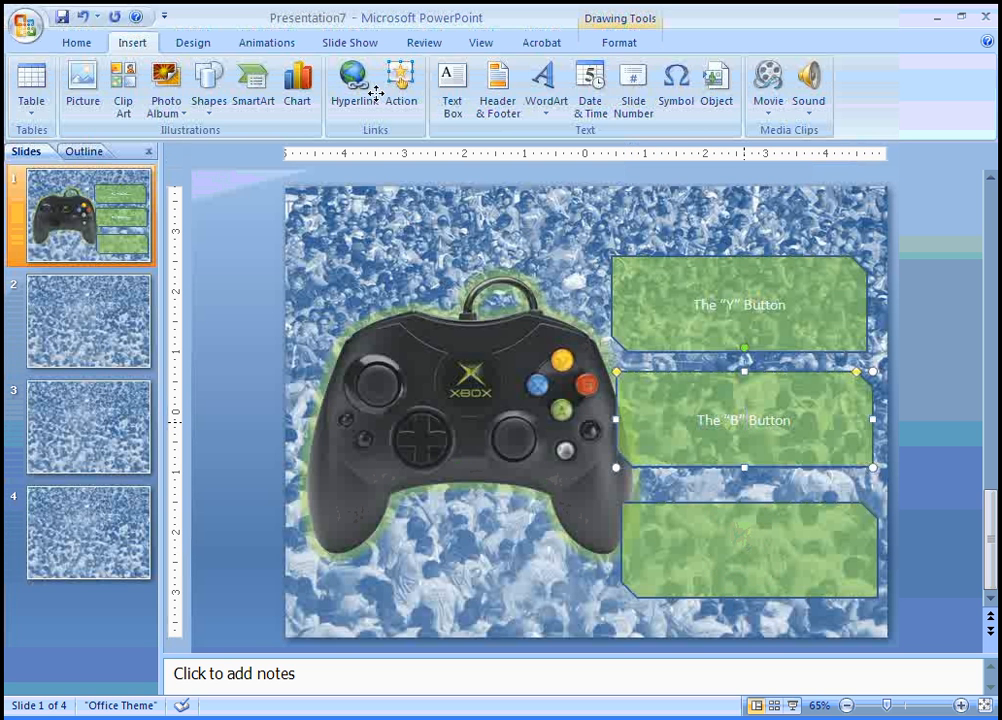
Type 'The "X" button' into the bottom banner, correcting THE to The
left_click(741, 537)
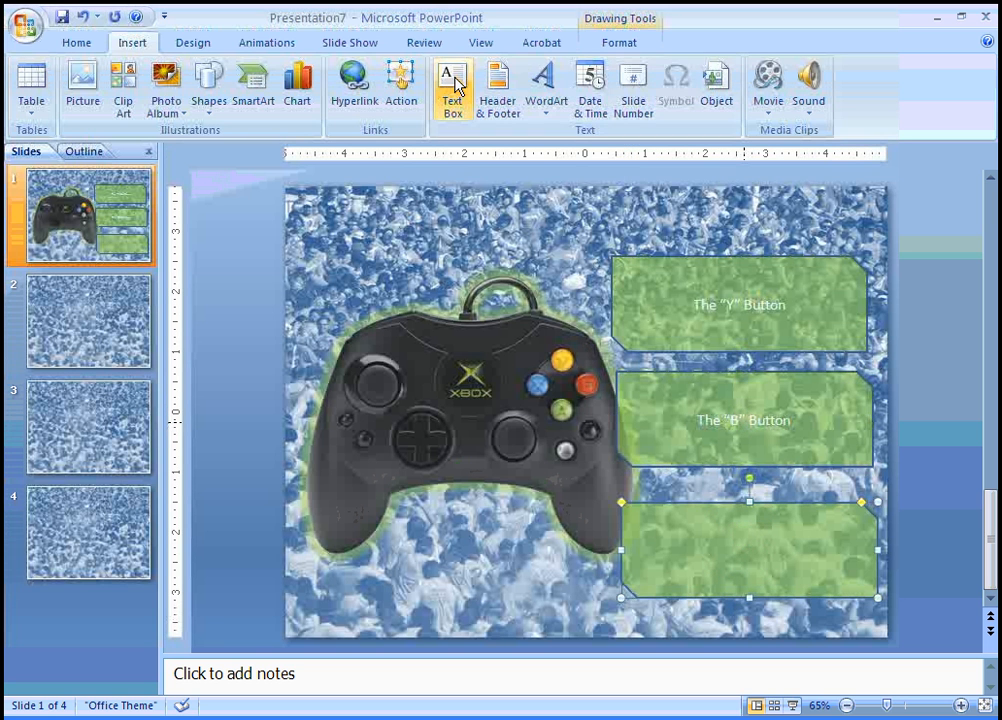
left_click(455, 88)
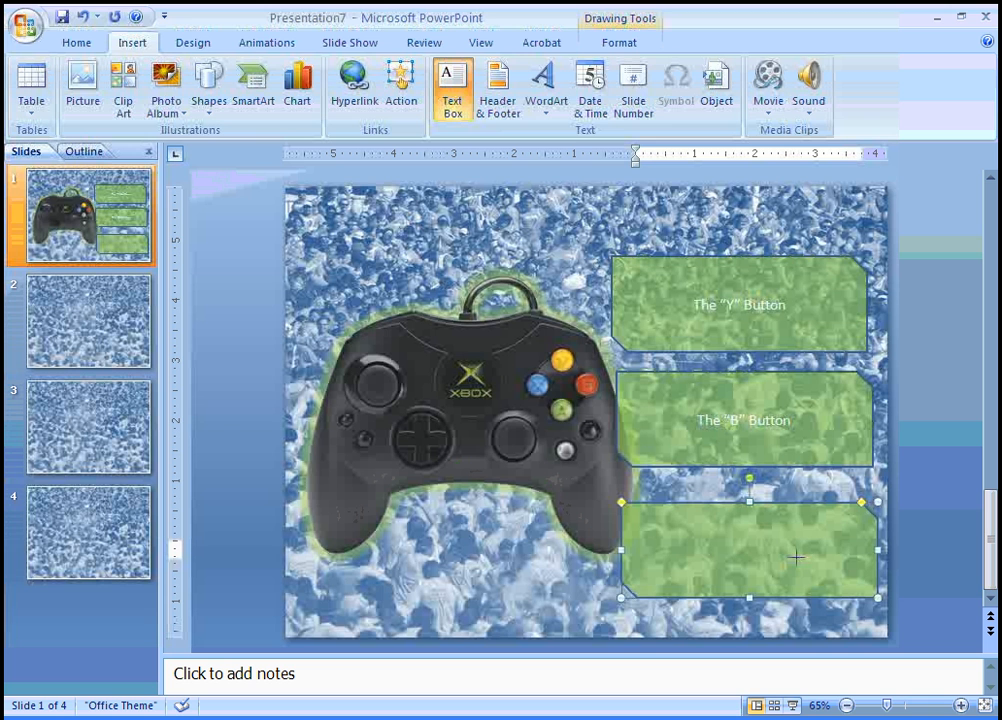
type("THE \"X")
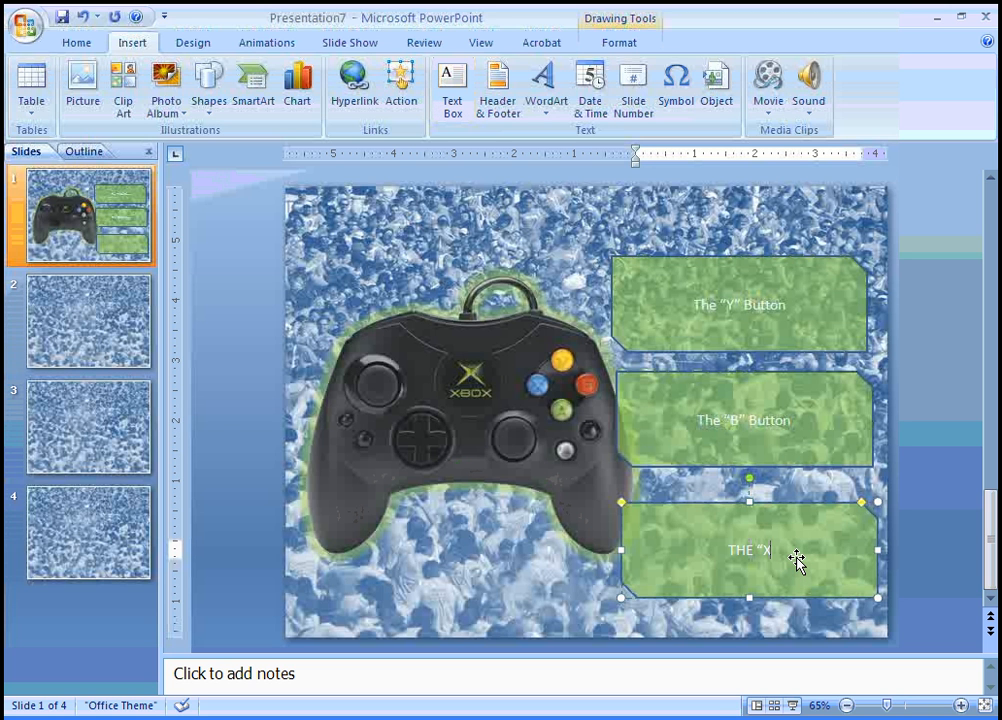
type("\" button")
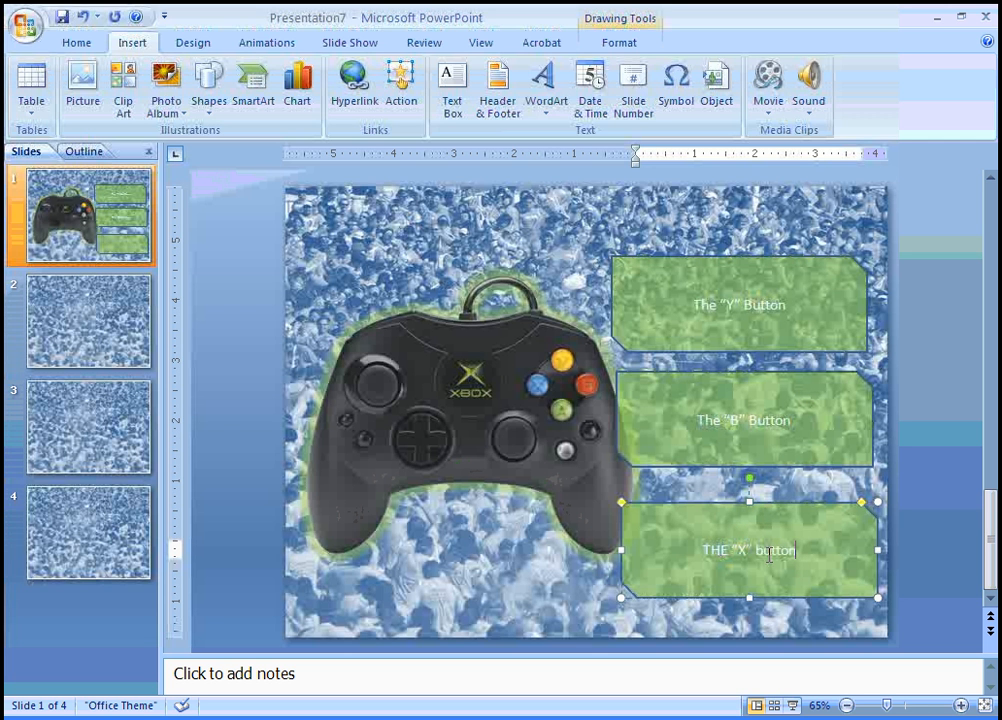
key("Left")
key("Left")
key("Left")
key("Left")
key("Left")
key("Left")
key("Left")
key("Left")
key("Left")
key("Left")
key("Left")
key("BackSpace")
key("BackSpace")
type("he")
left_click_drag(788, 305, 700, 305)
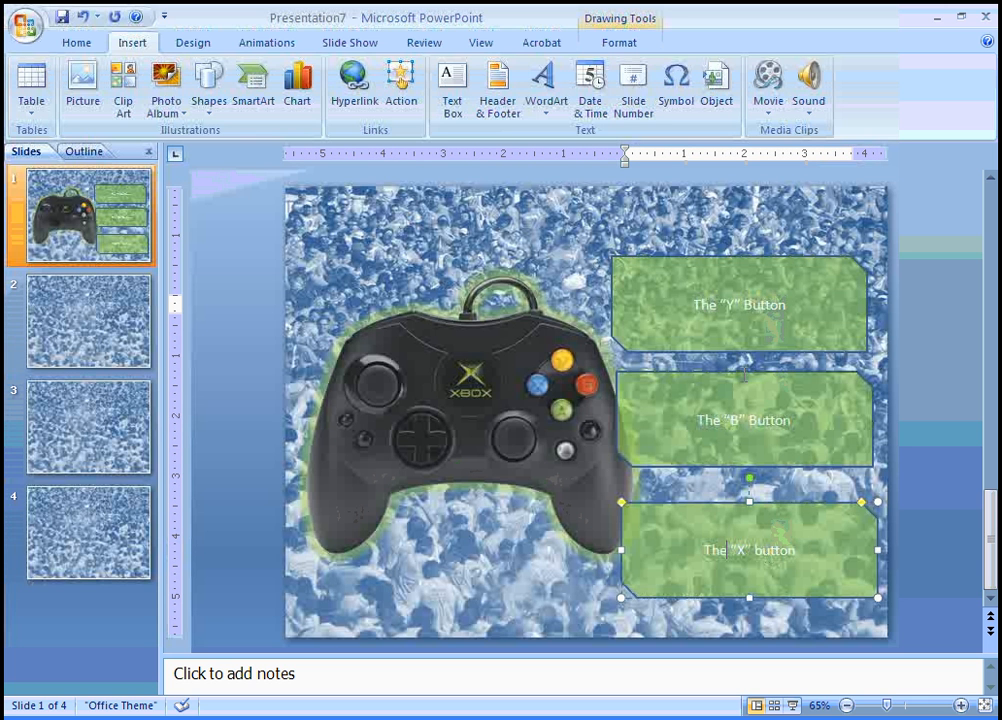
Enlarge the "Y" Button banner label from 18 to 28 pt
left_click(77, 44)
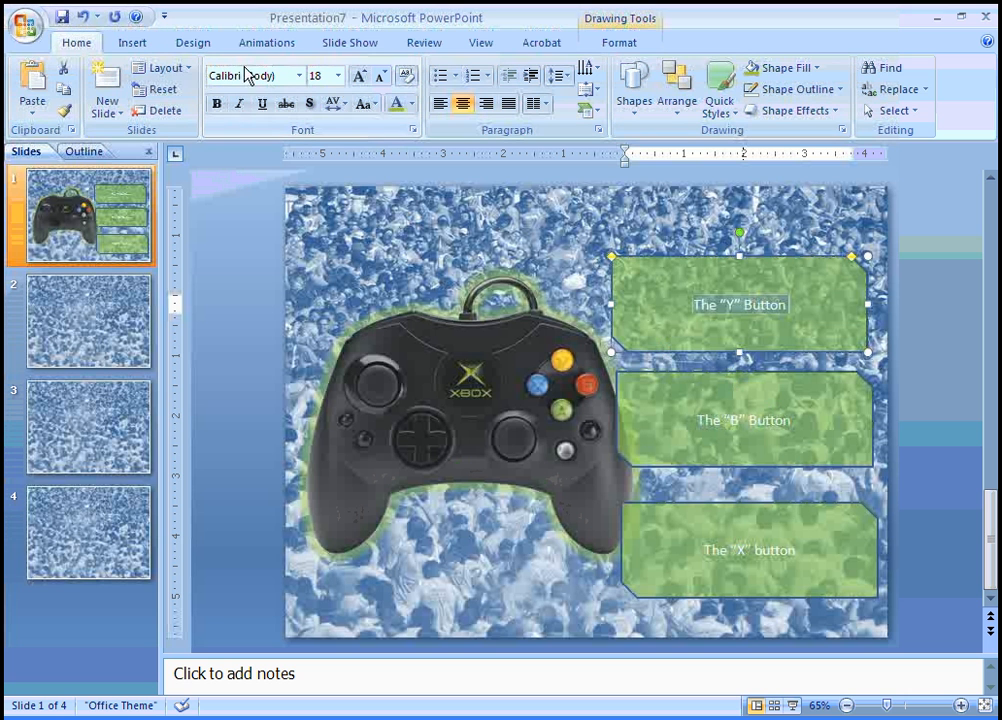
left_click(362, 79)
left_click(362, 79)
left_click(362, 79)
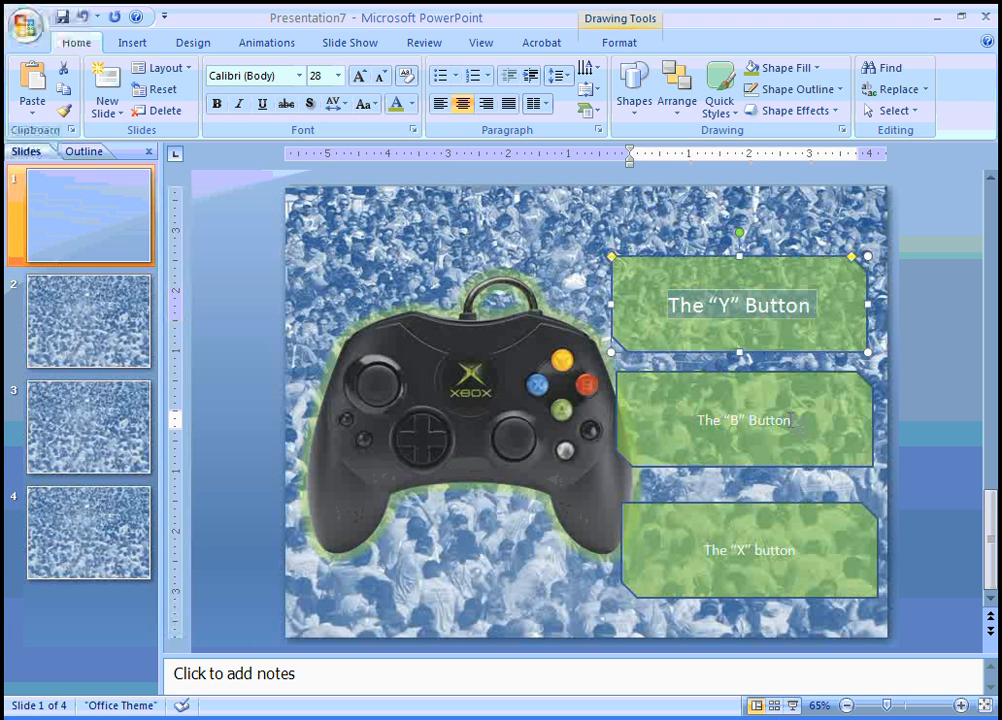
Enlarge the "B" and "X" banner labels to 28 pt as well
left_click_drag(790, 420, 697, 421)
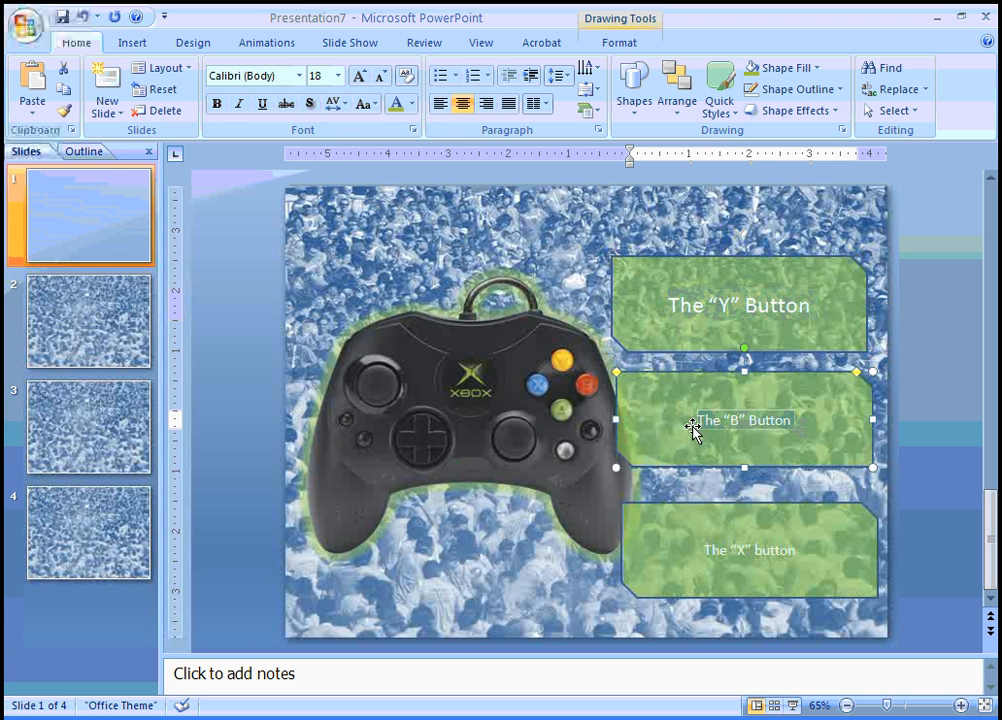
left_click(360, 78)
left_click(360, 78)
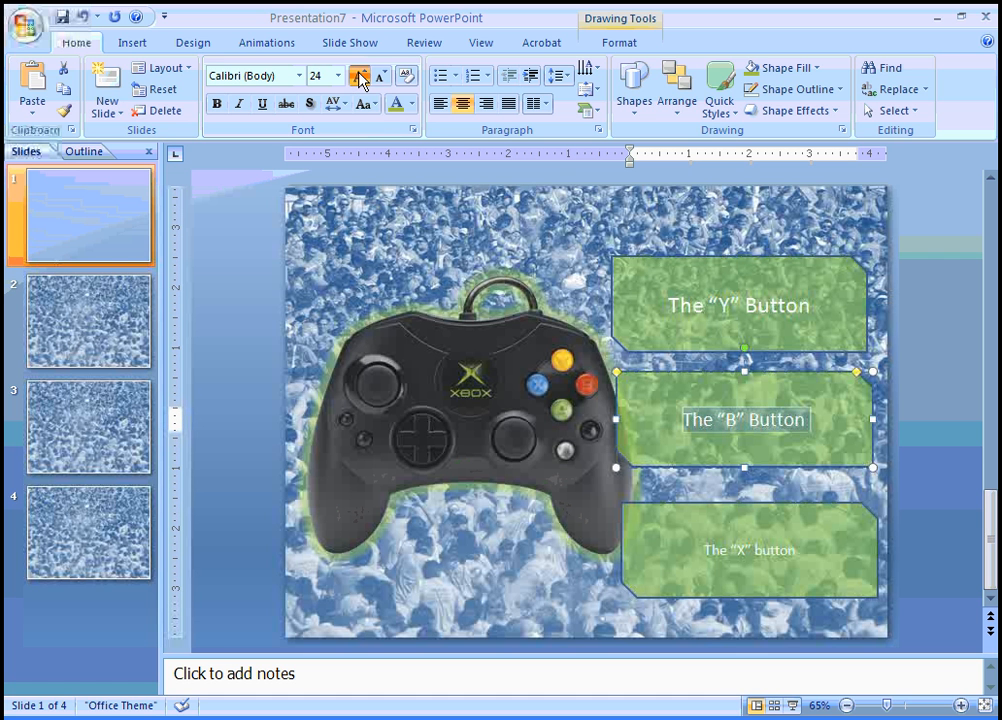
left_click(360, 78)
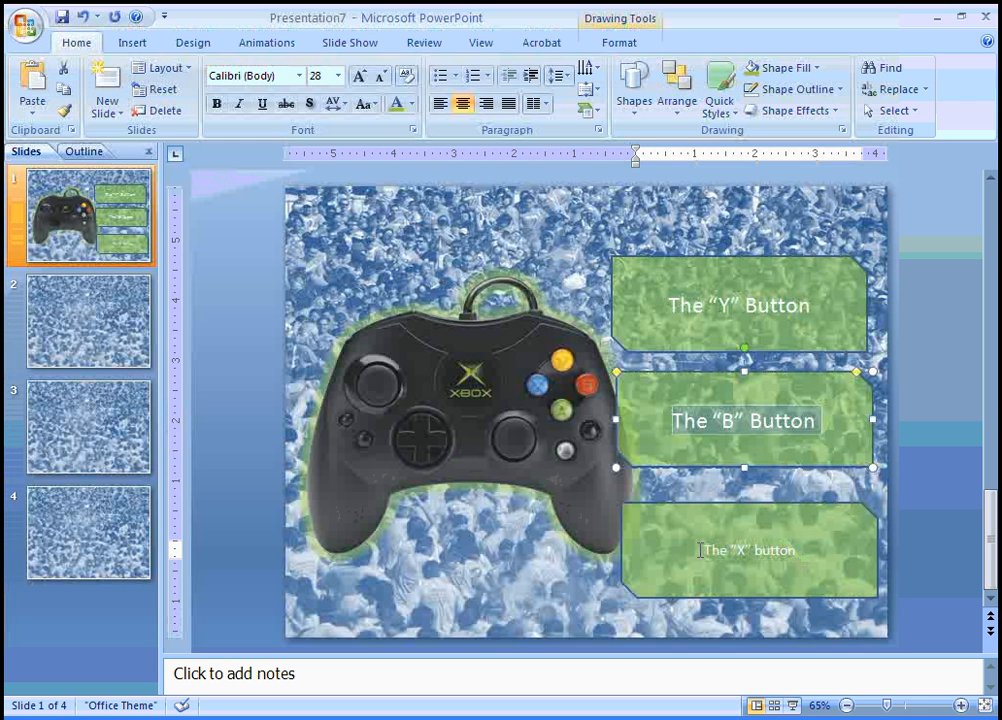
left_click_drag(700, 550, 686, 537)
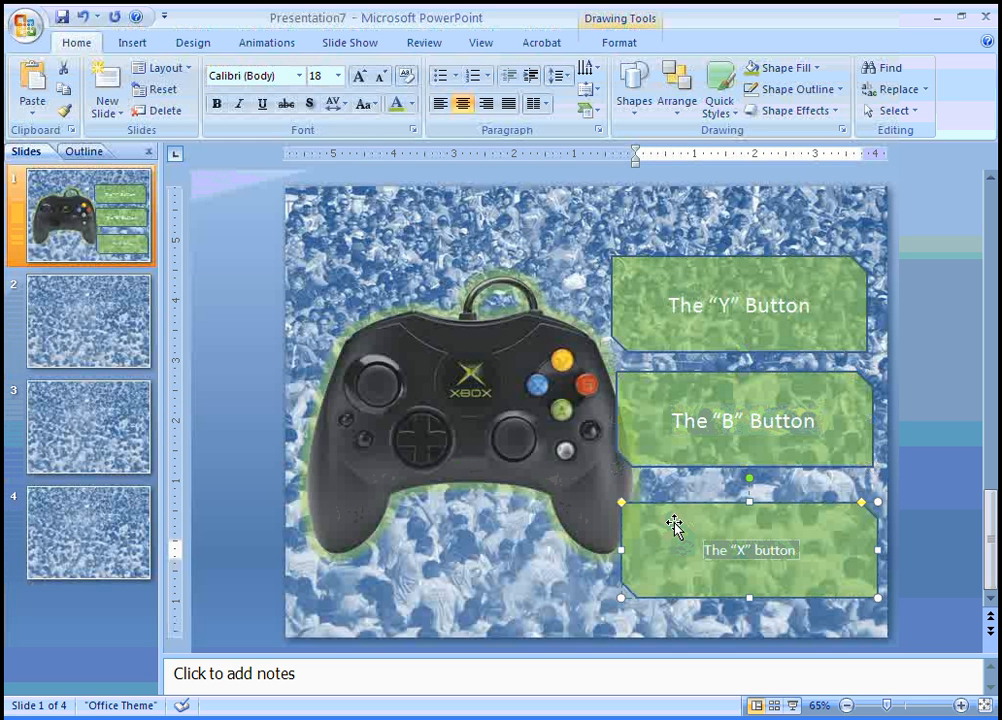
left_click(360, 78)
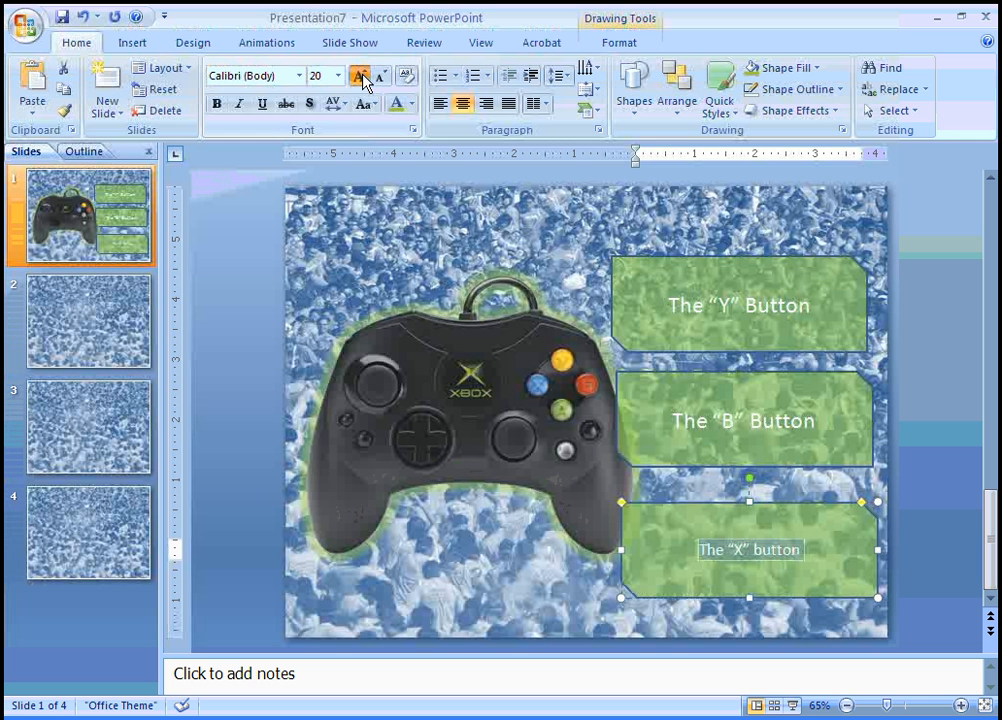
left_click(360, 78)
left_click(360, 78)
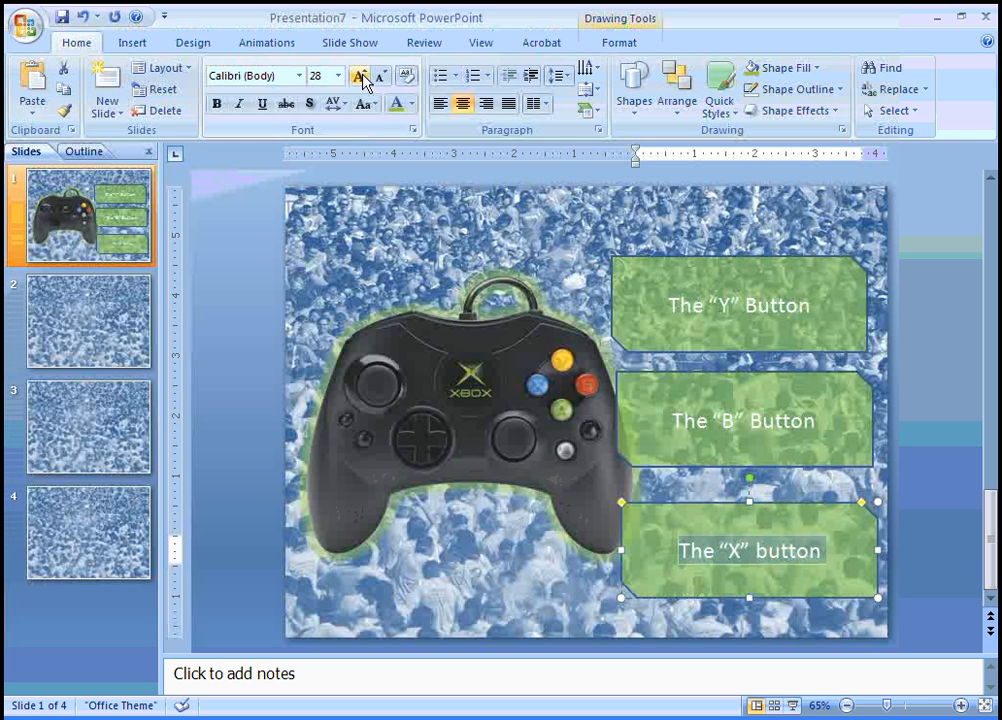
left_click(844, 480)
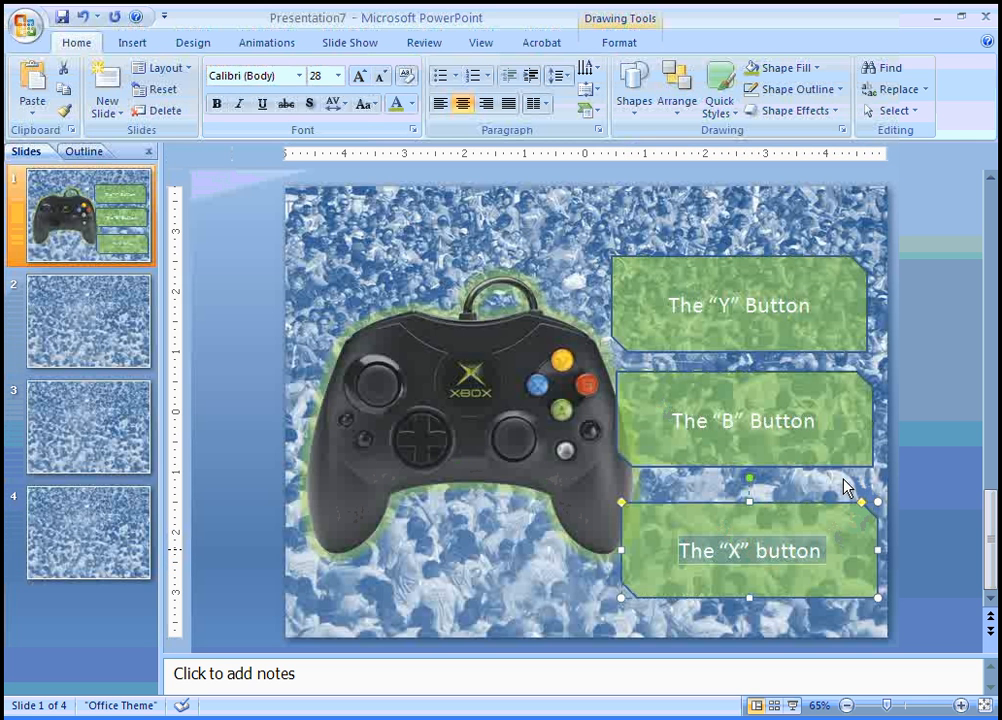
left_click(603, 575)
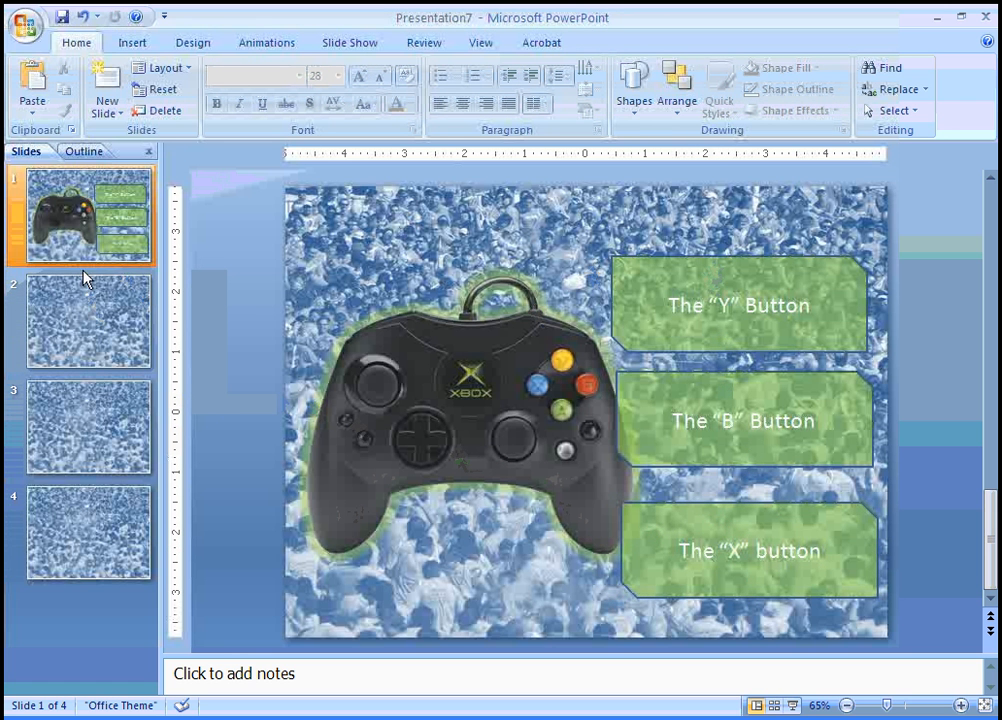
On slide 2, draw a large Snip Single Corner Rectangle over the crowd background
left_click(104, 326)
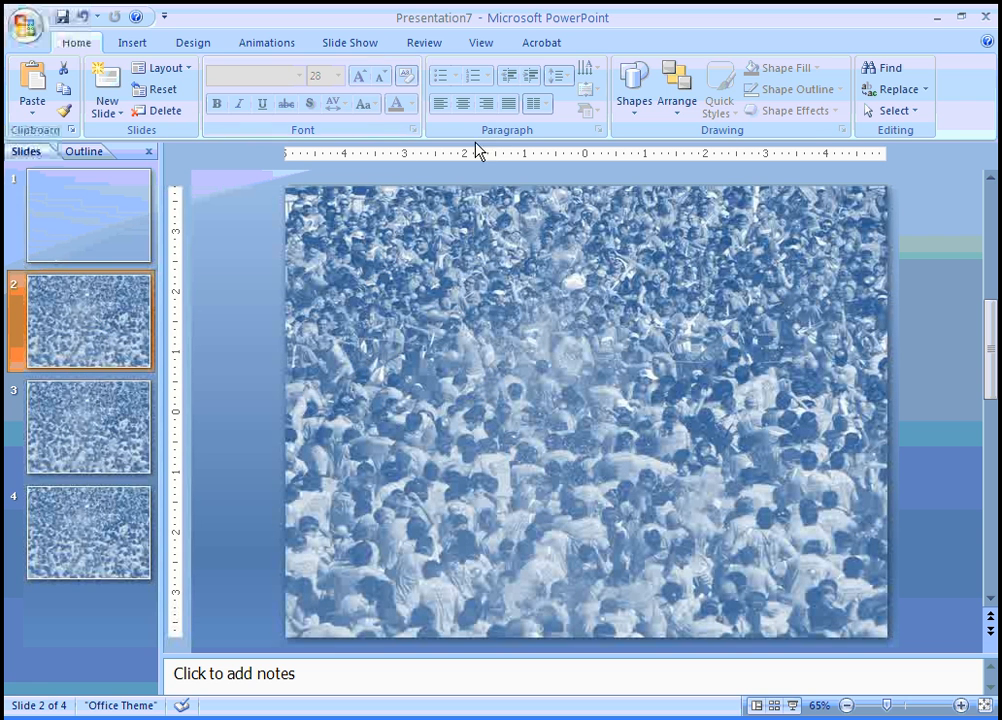
left_click(130, 45)
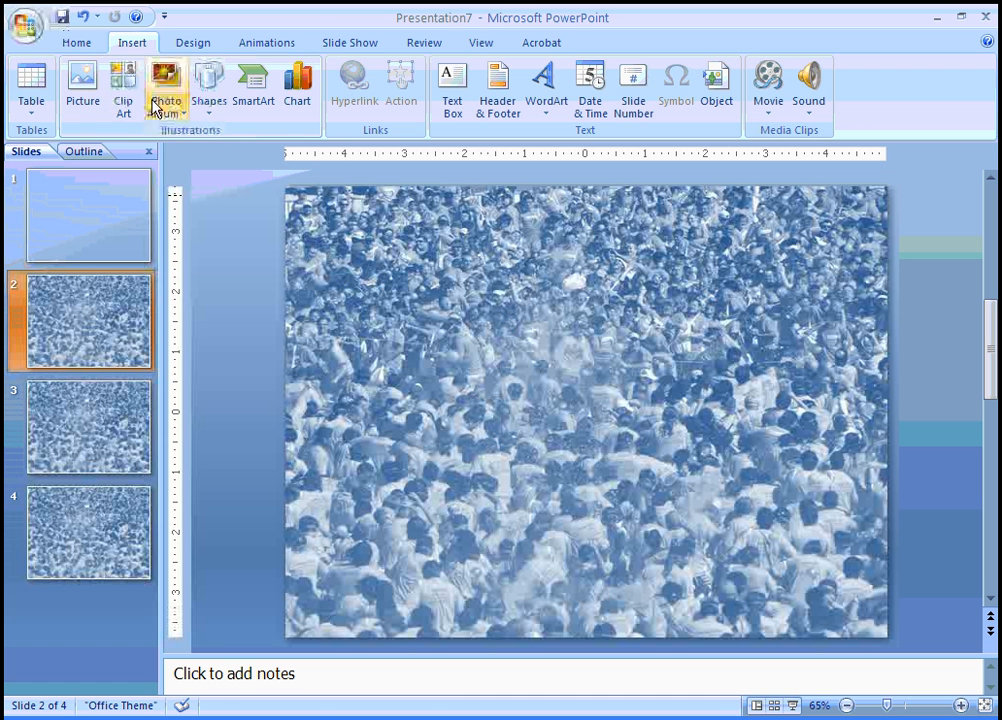
left_click(212, 103)
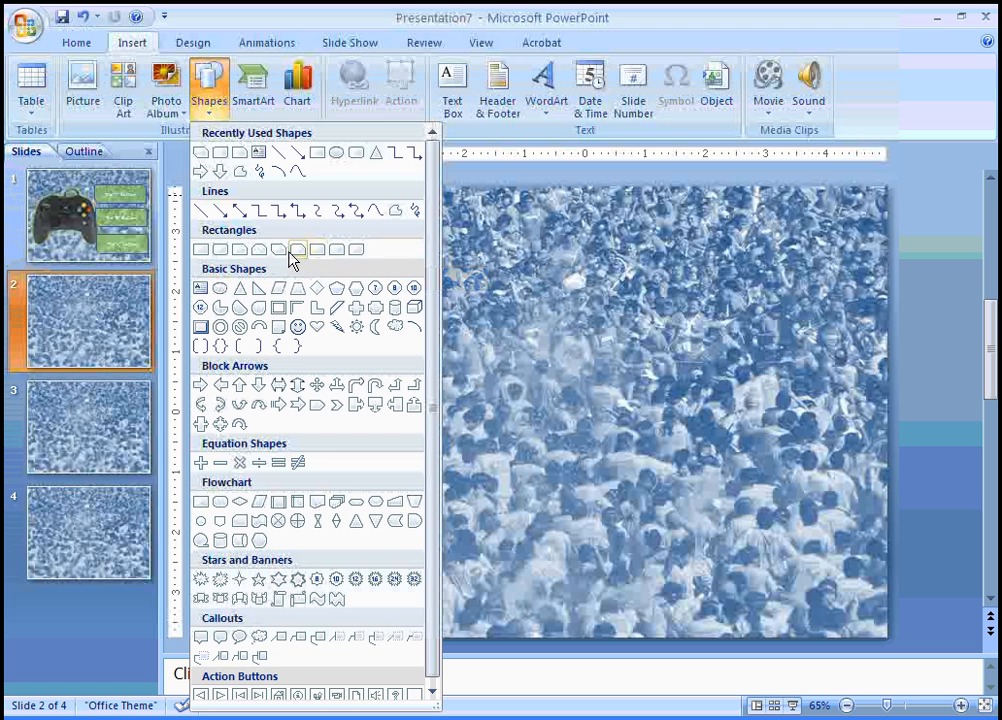
left_click(240, 249)
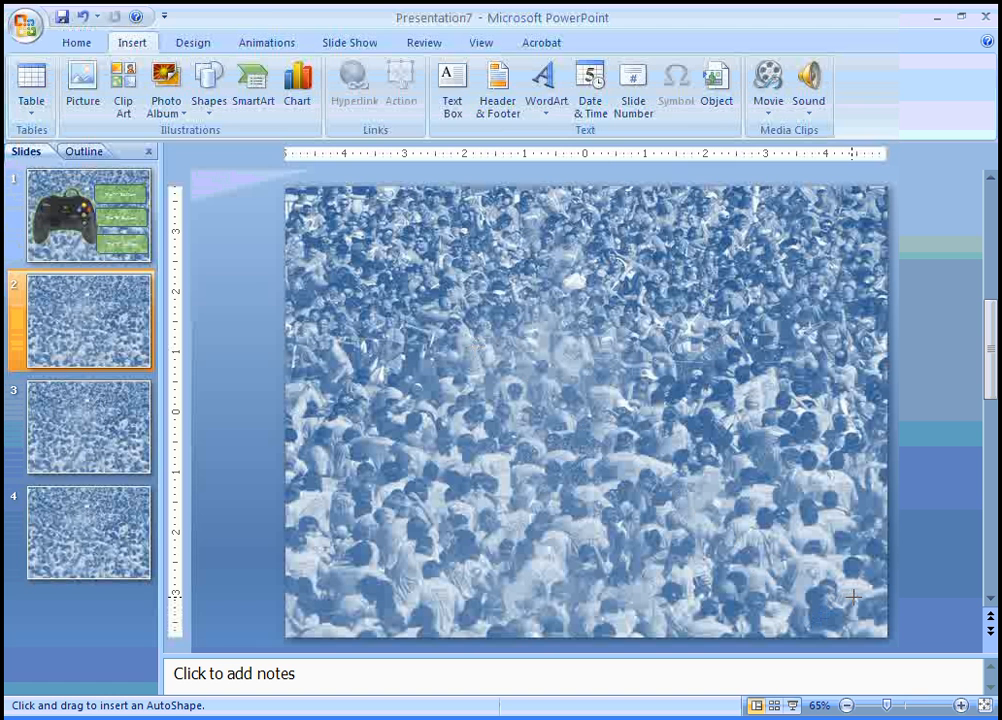
left_click_drag(853, 597, 797, 588)
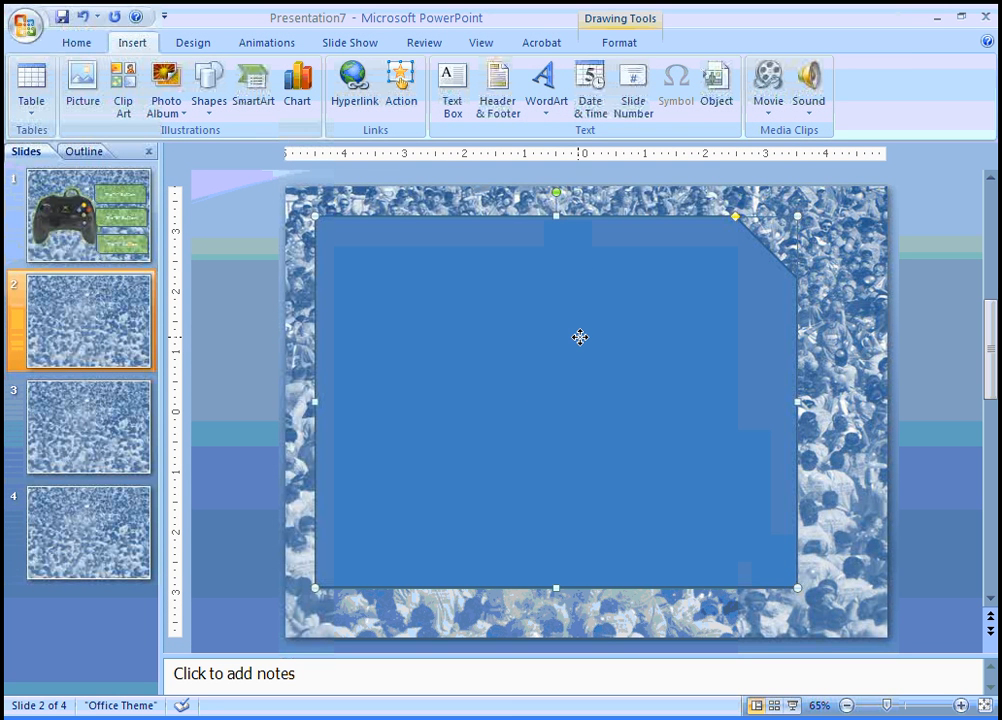
Fill the slide 2 panel with olive green at 36% transparency
right_click(580, 337)
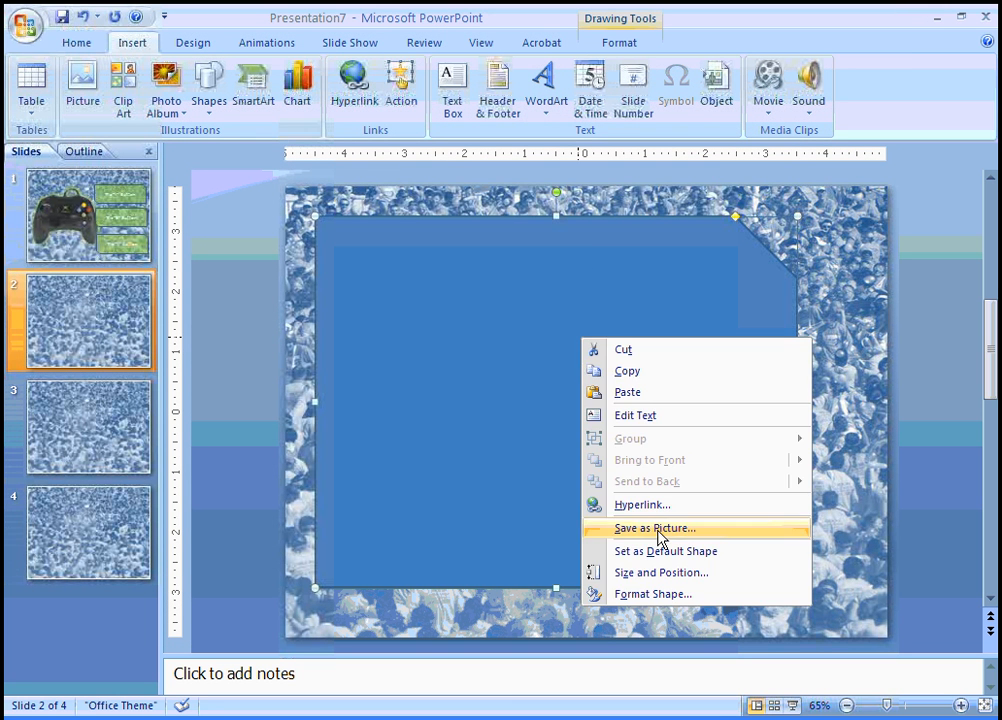
left_click(658, 597)
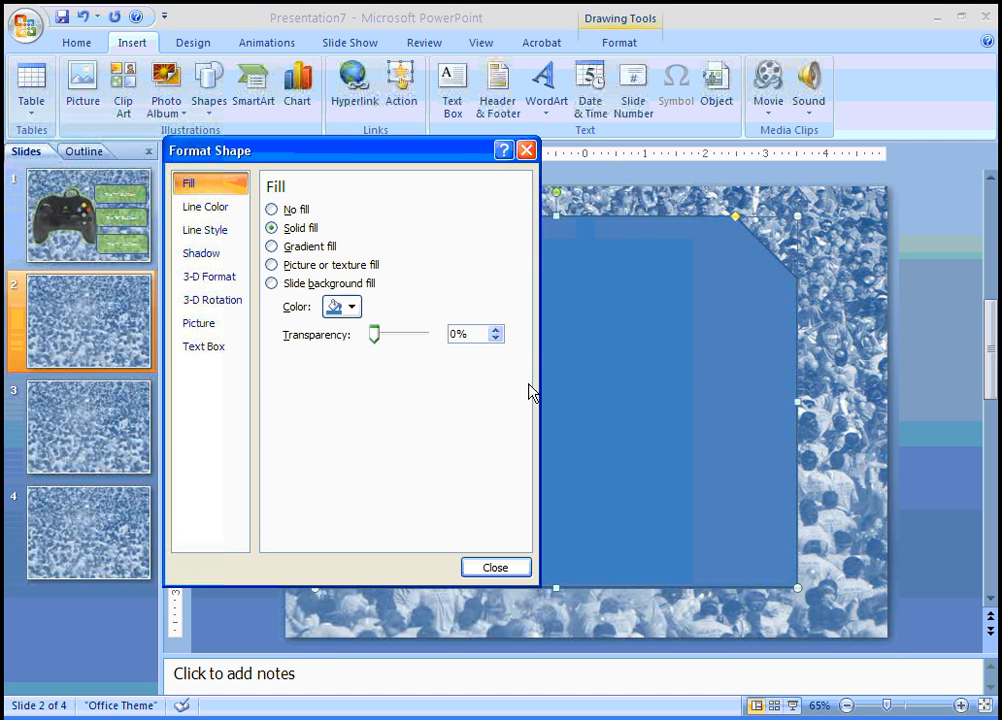
left_click(352, 307)
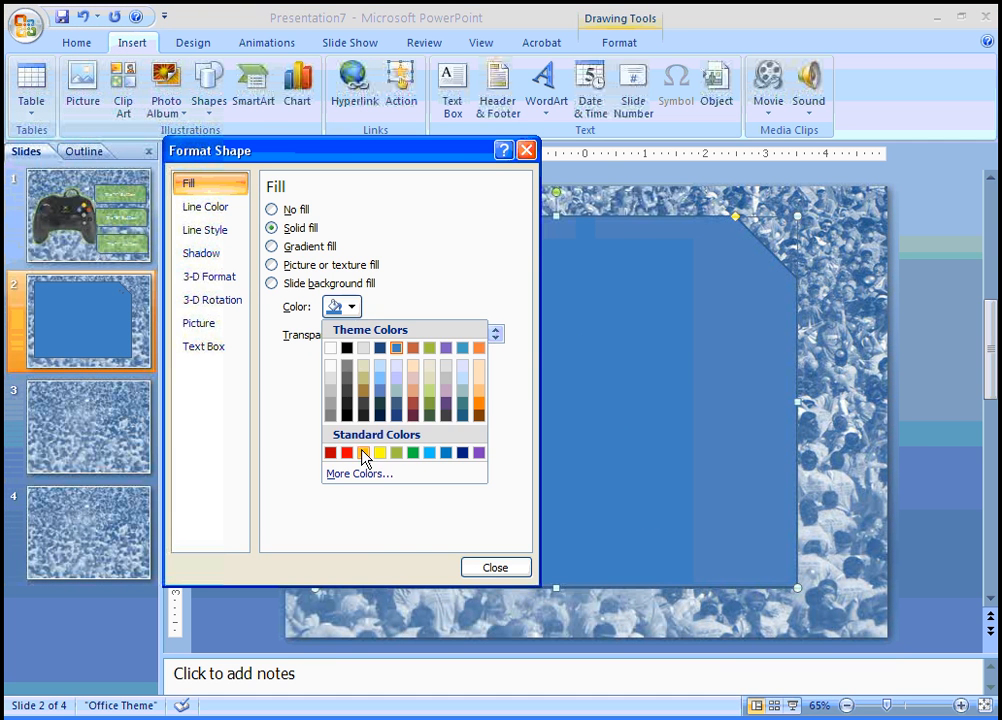
left_click(397, 453)
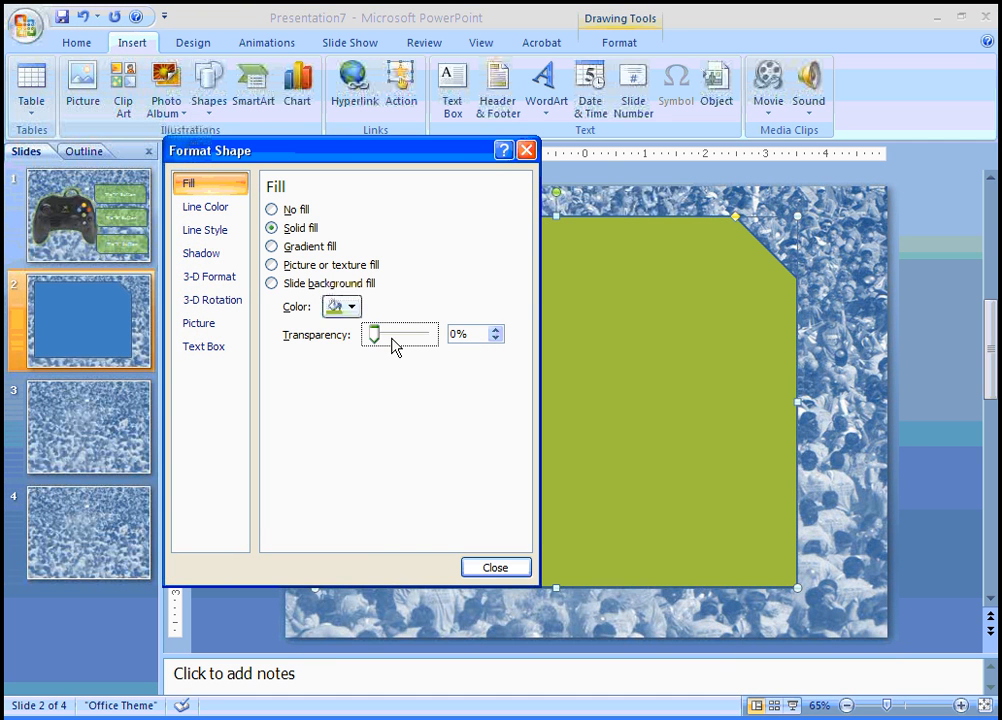
left_click_drag(374, 334, 396, 342)
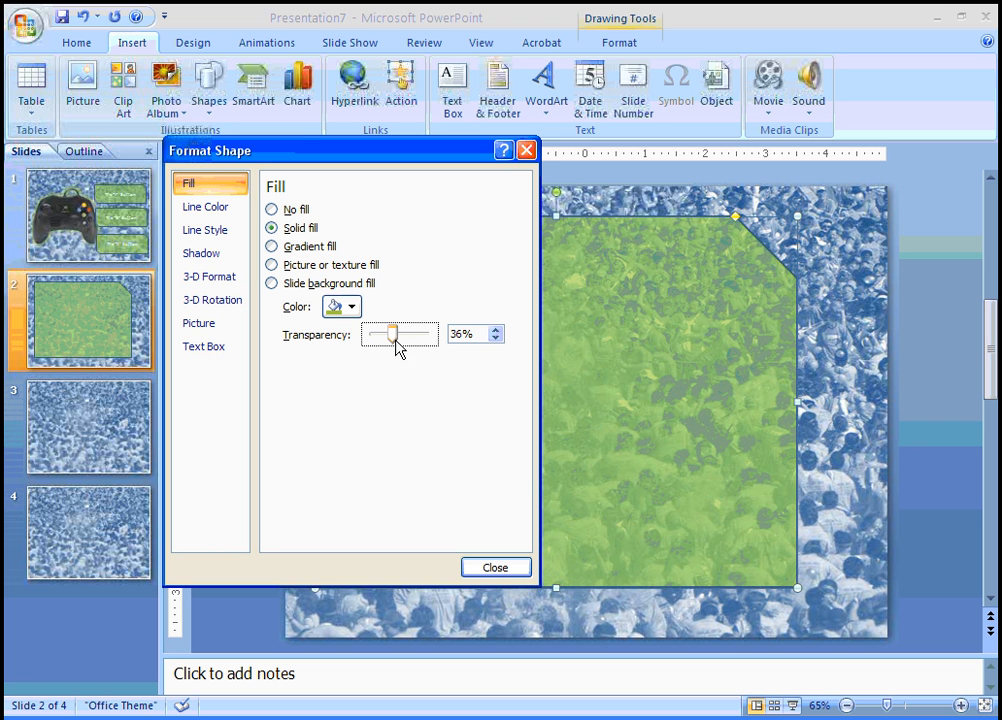
left_click(494, 568)
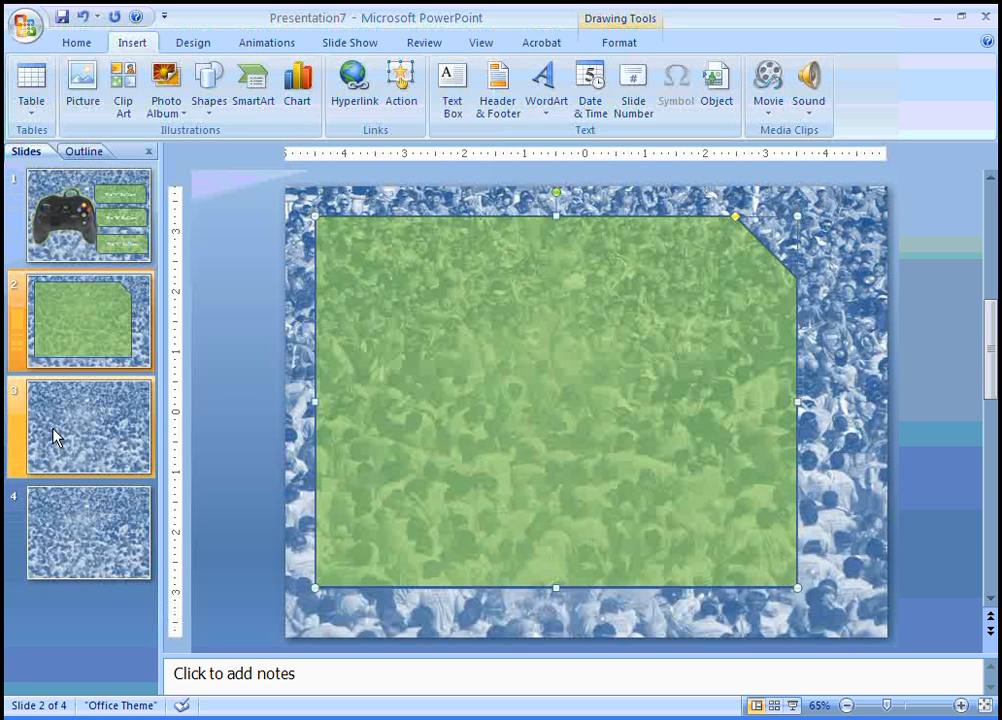
Paste the translucent green panel onto slide 3 and compare it with slide 2
left_click(101, 420)
key("ctrl+v")
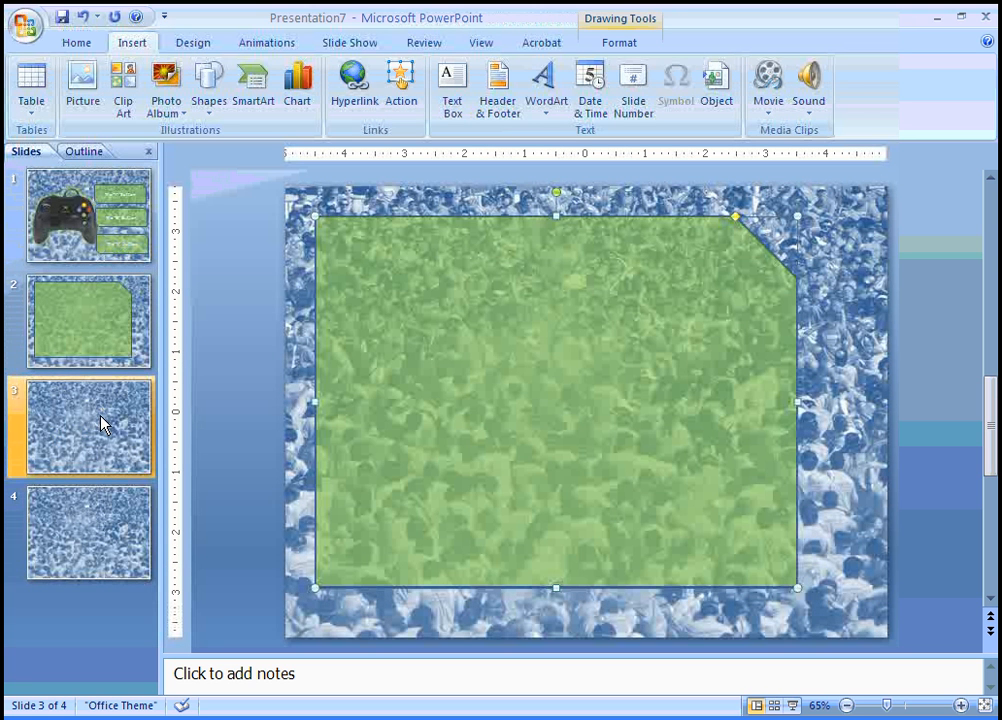
left_click(105, 510)
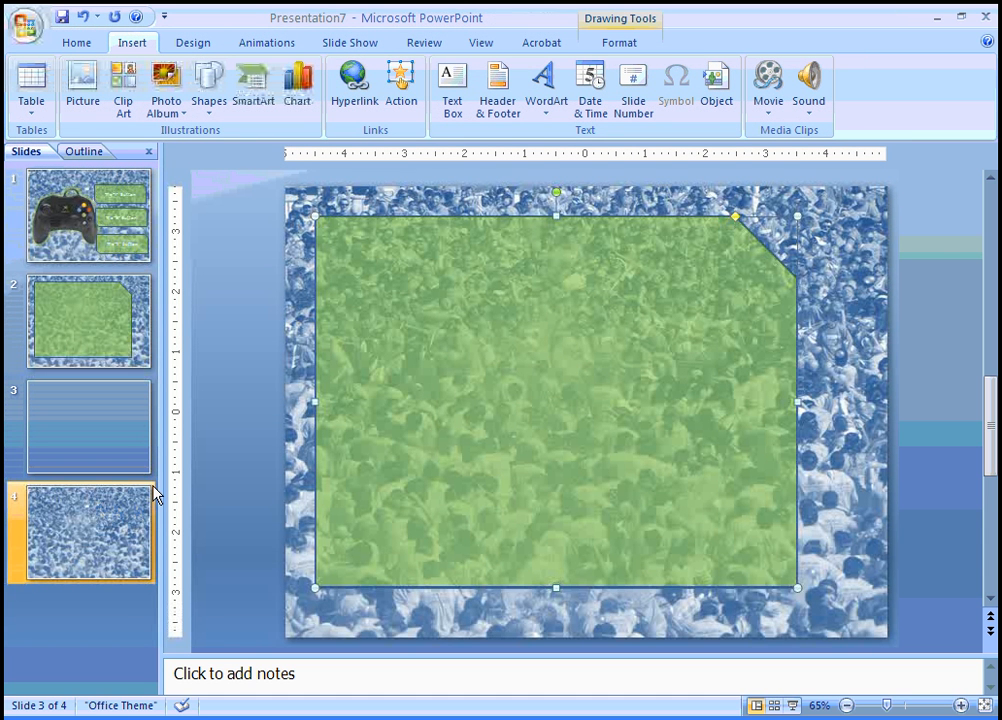
key("Up")
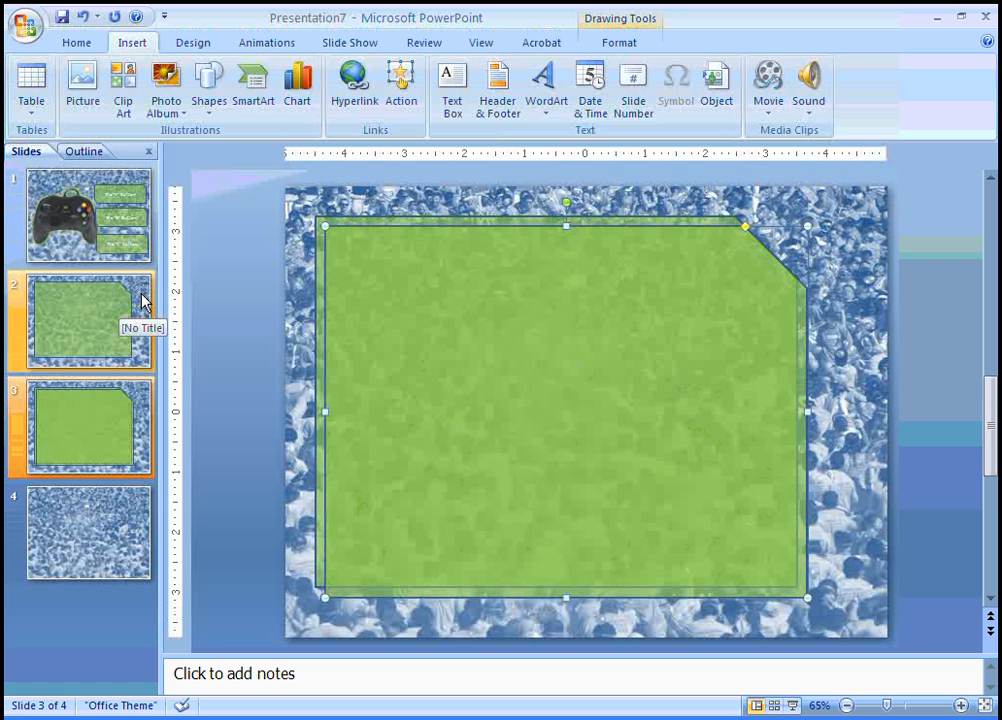
left_click(142, 300)
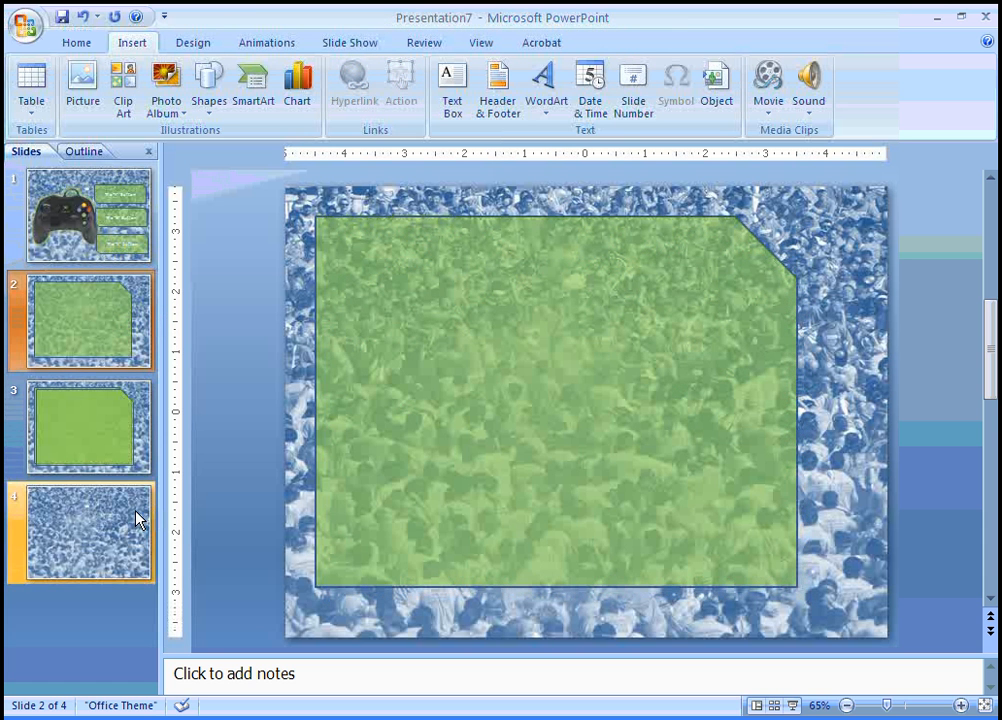
Copy the green panel from slide 3 and paste it onto slide 4
left_click(110, 428)
left_click(402, 390)
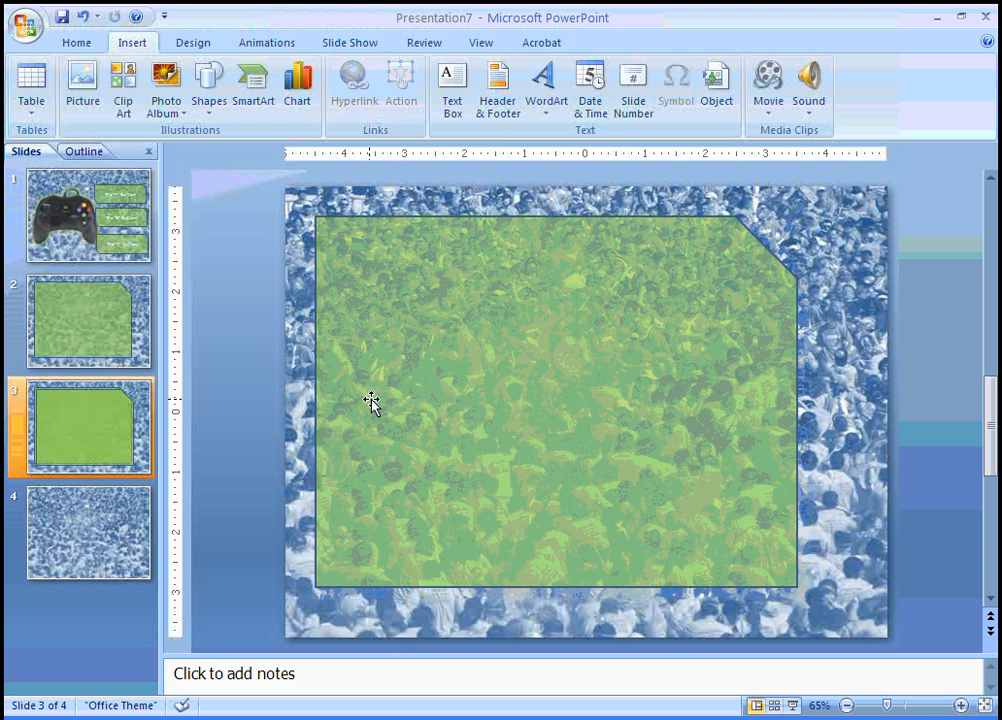
left_click(84, 556)
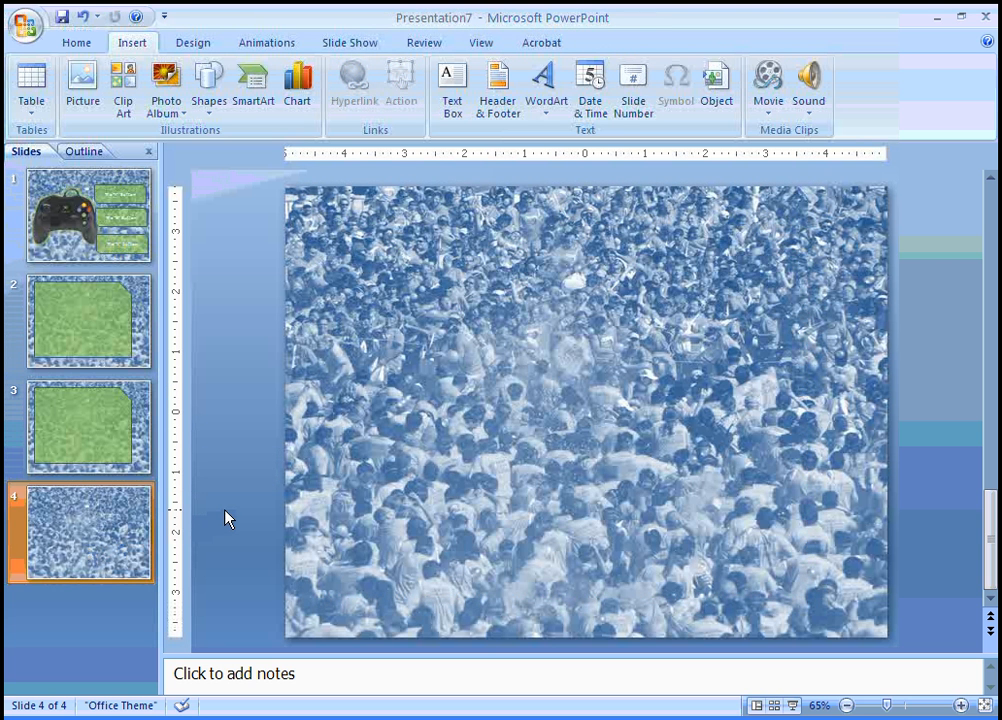
key("ctrl+v")
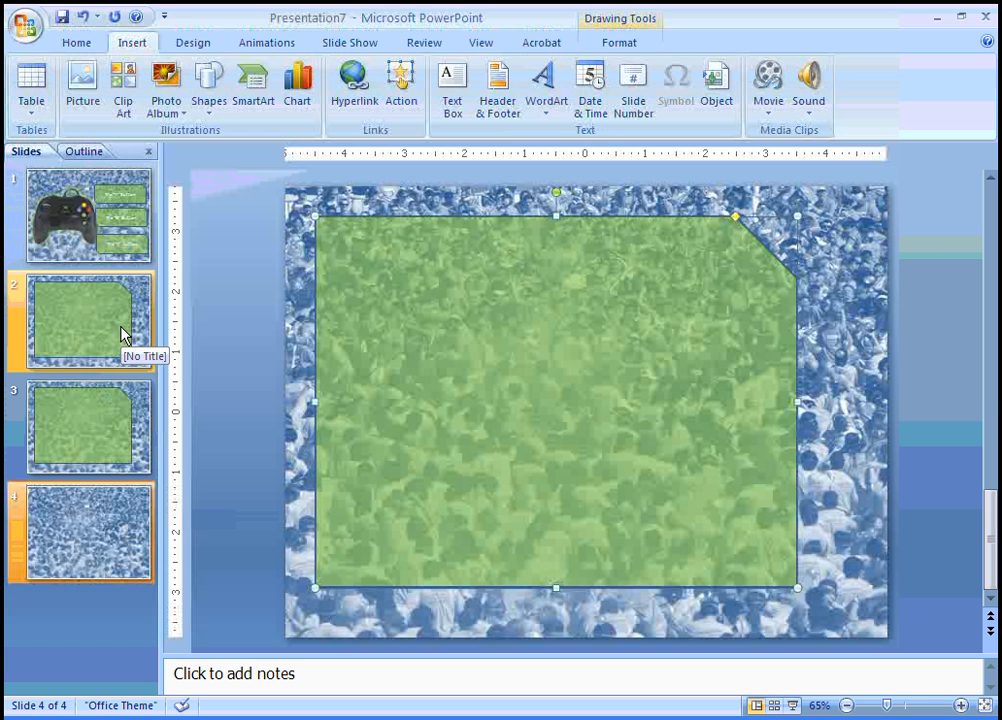
left_click(122, 335)
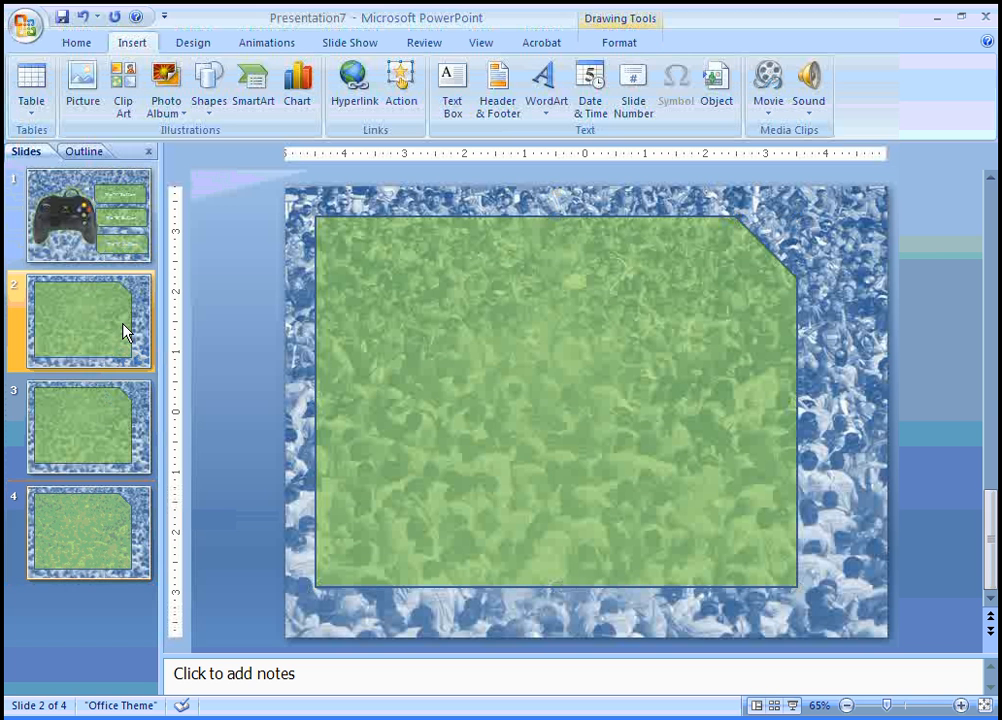
Copy the glowing controller picture from the title slide and paste it onto slide 2
left_click(80, 226)
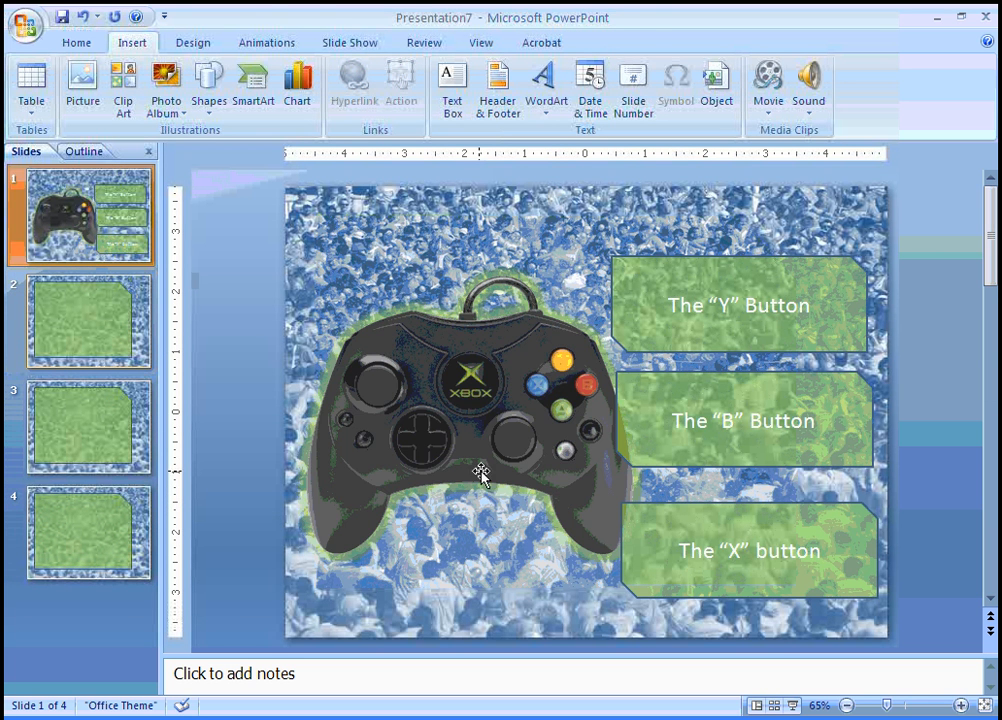
left_click(465, 397)
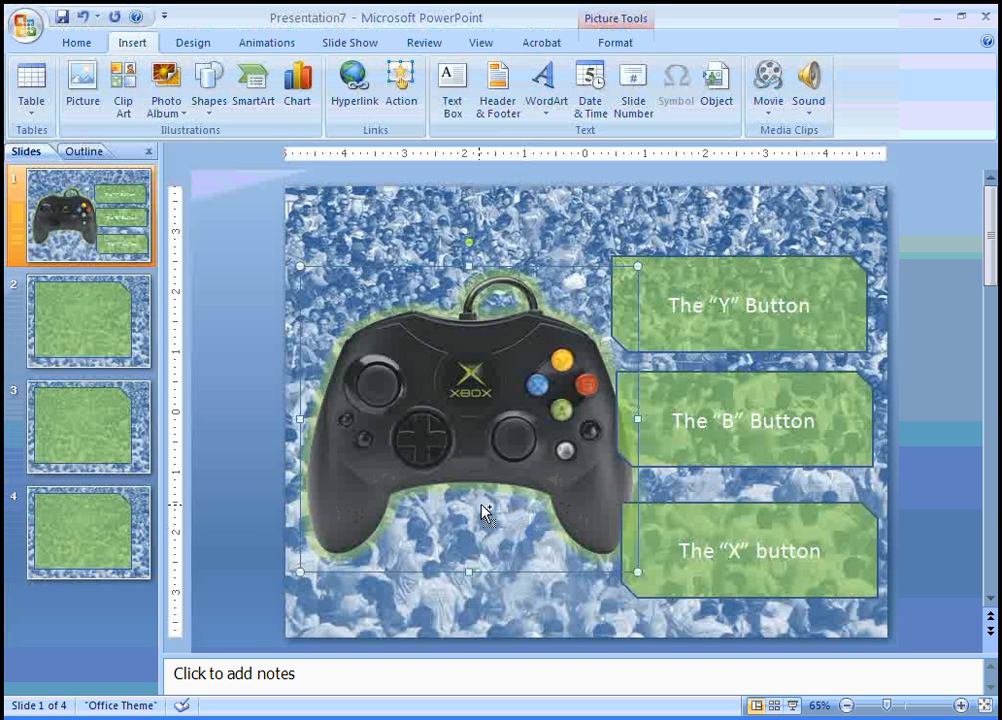
left_click(135, 345)
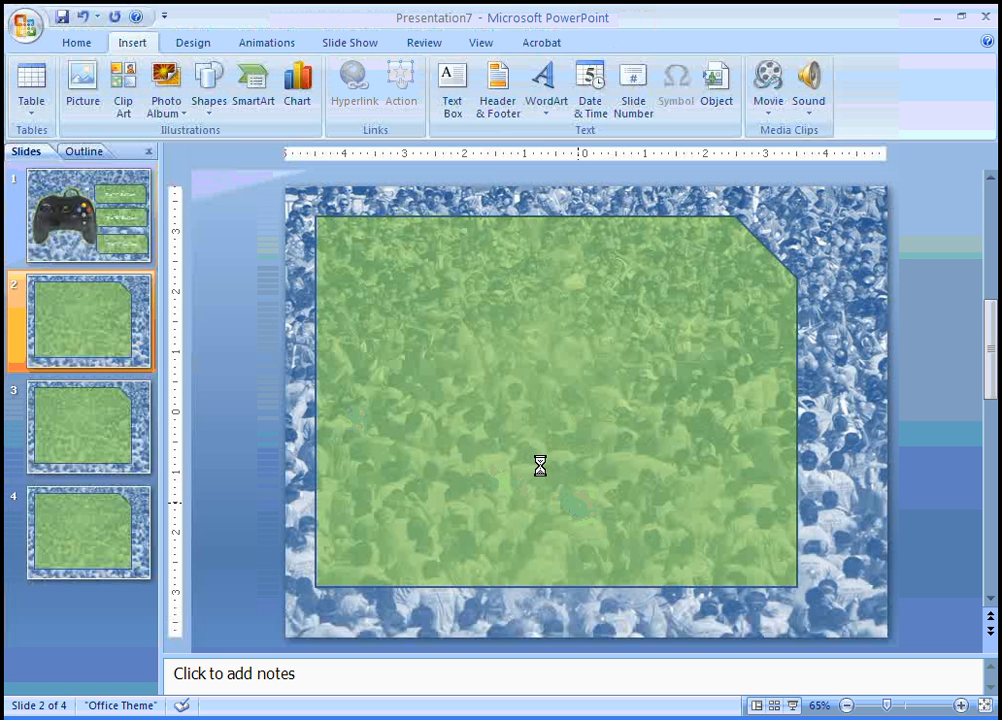
key("ctrl+v")
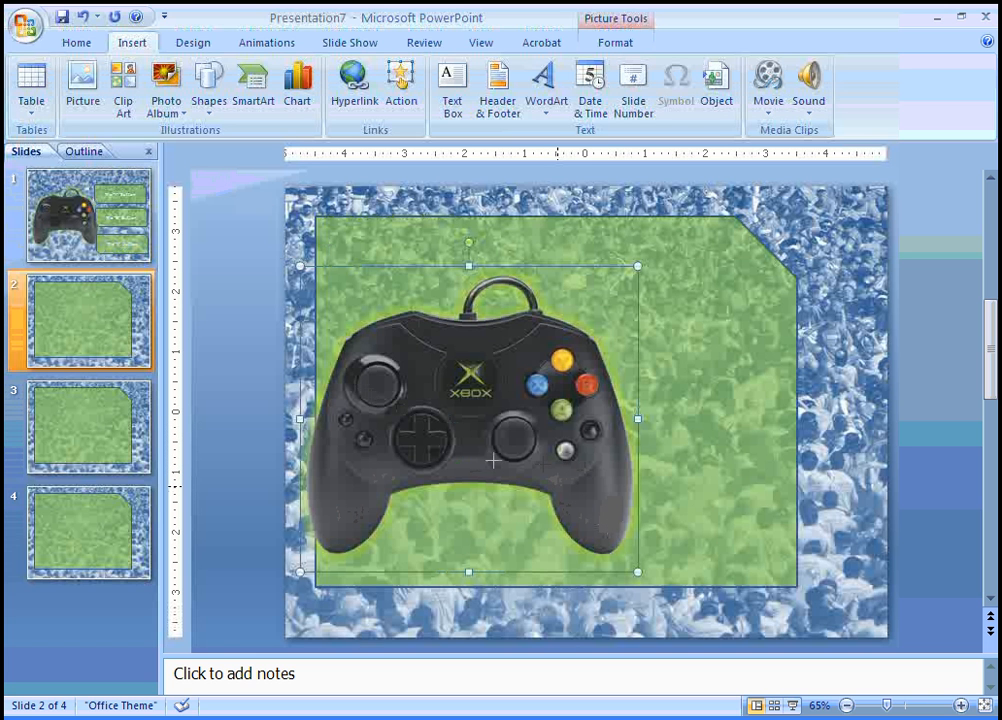
Shrink the controller copy to a small icon and nudge it into slide 2's bottom-right corner
left_click_drag(300, 266, 557, 486)
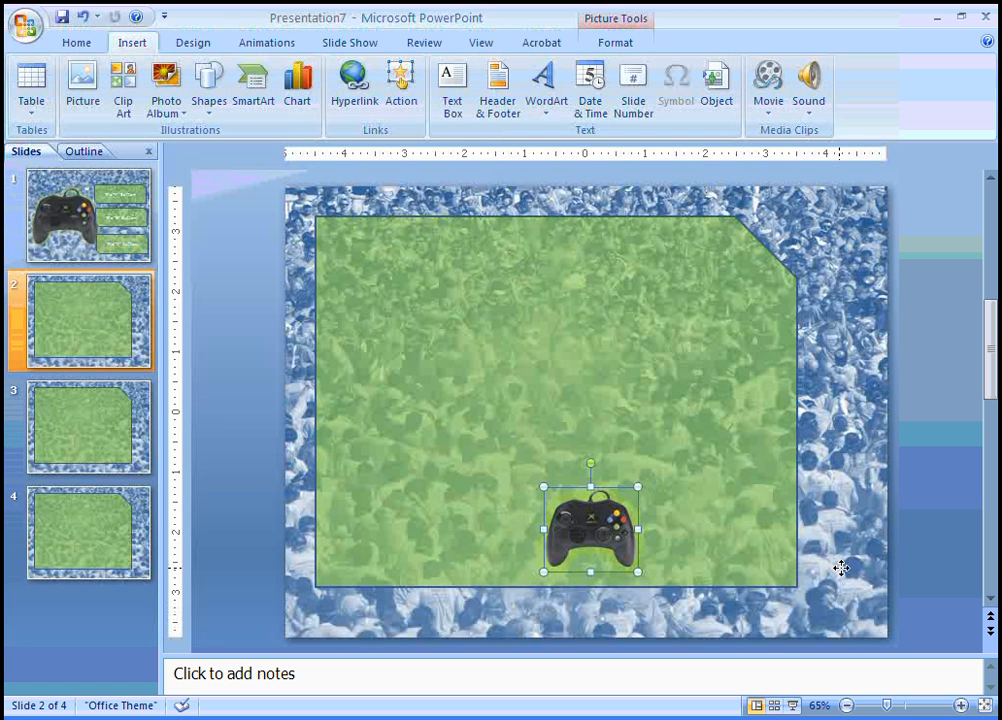
left_click_drag(590, 530, 825, 580)
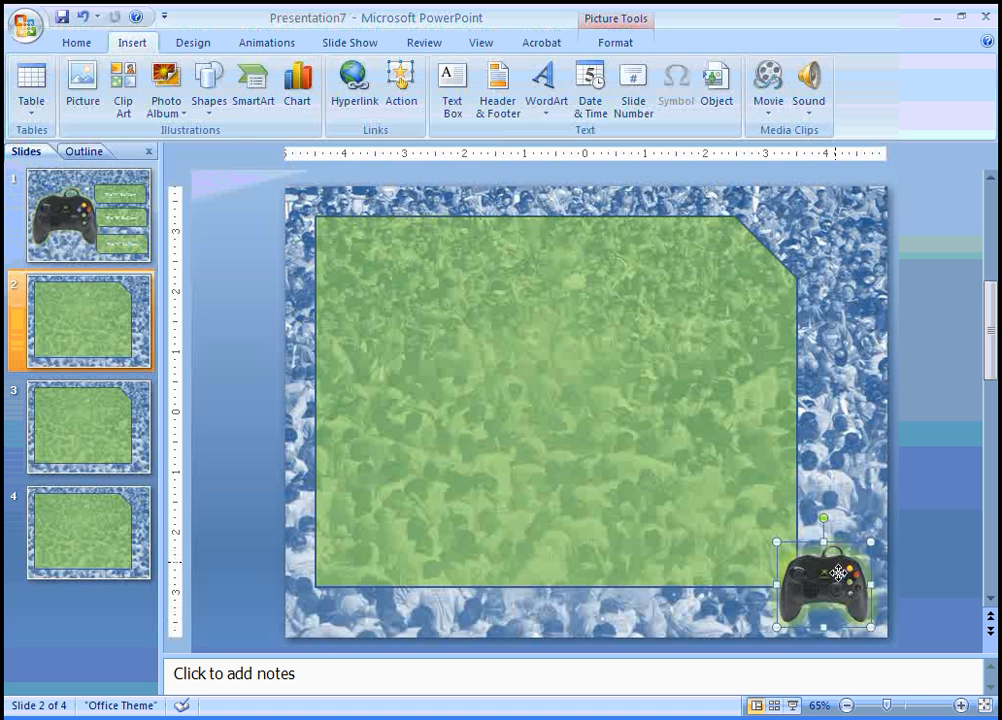
key("ctrl+z")
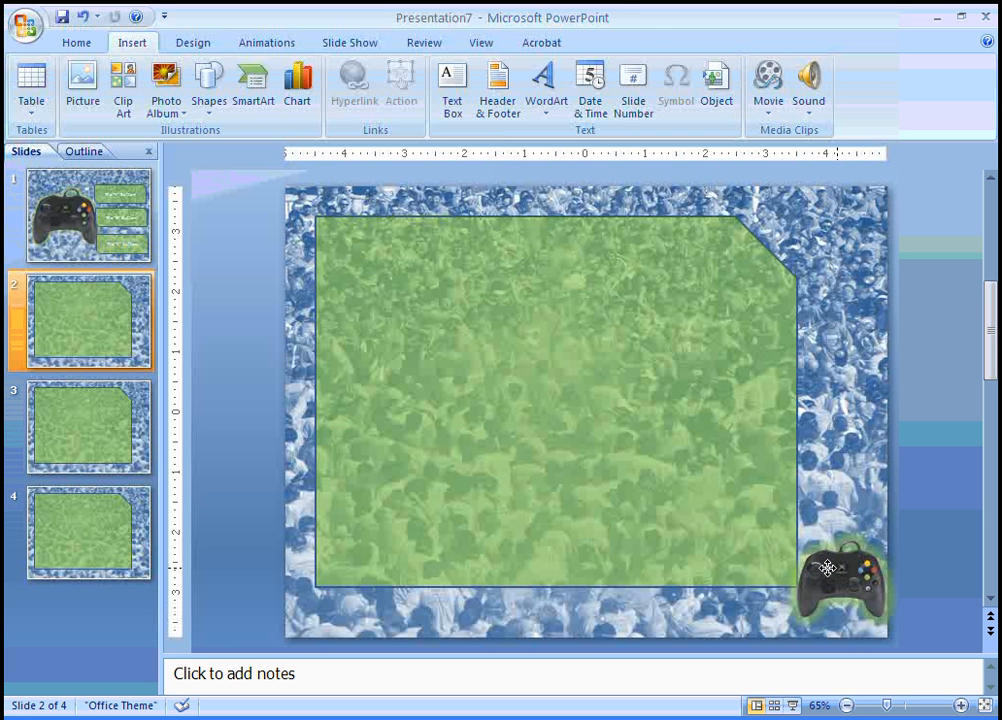
left_click(826, 568)
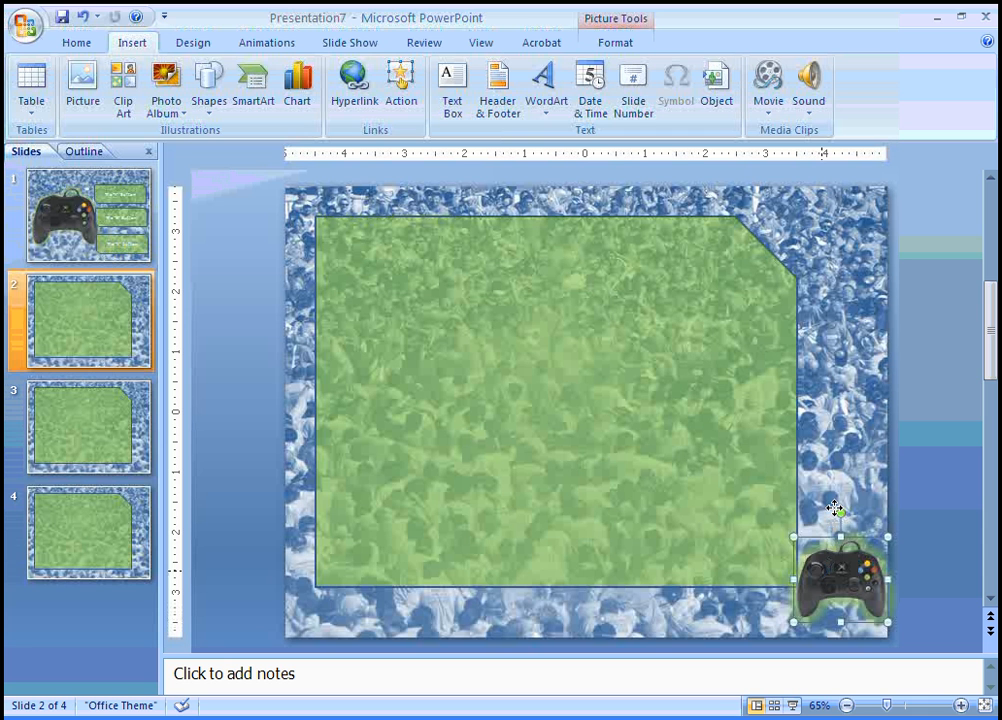
key("Left")
key("Left")
key("Left")
key("Left")
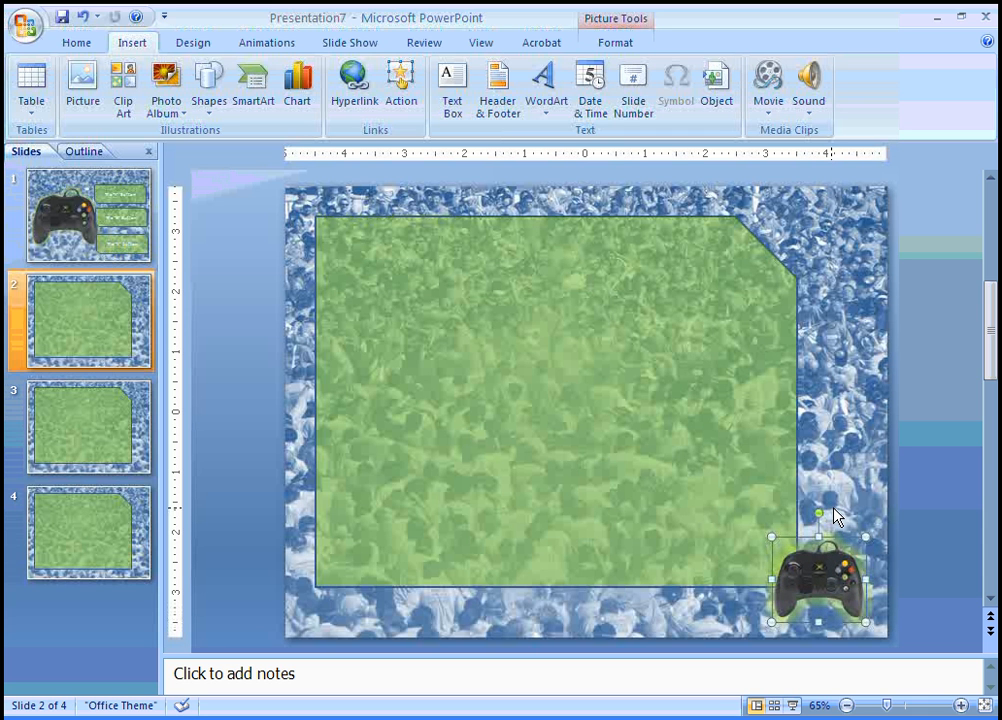
Paste the small controller icon onto slides 3 and 4, then return to slide 2
left_click(125, 405)
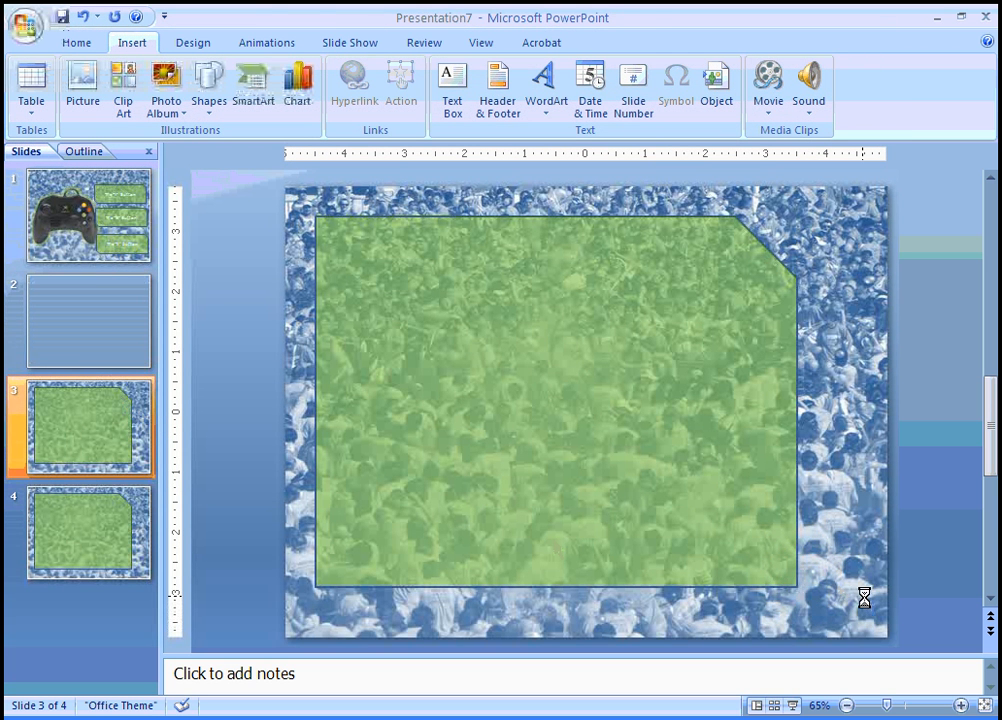
key("ctrl+v")
left_click(125, 566)
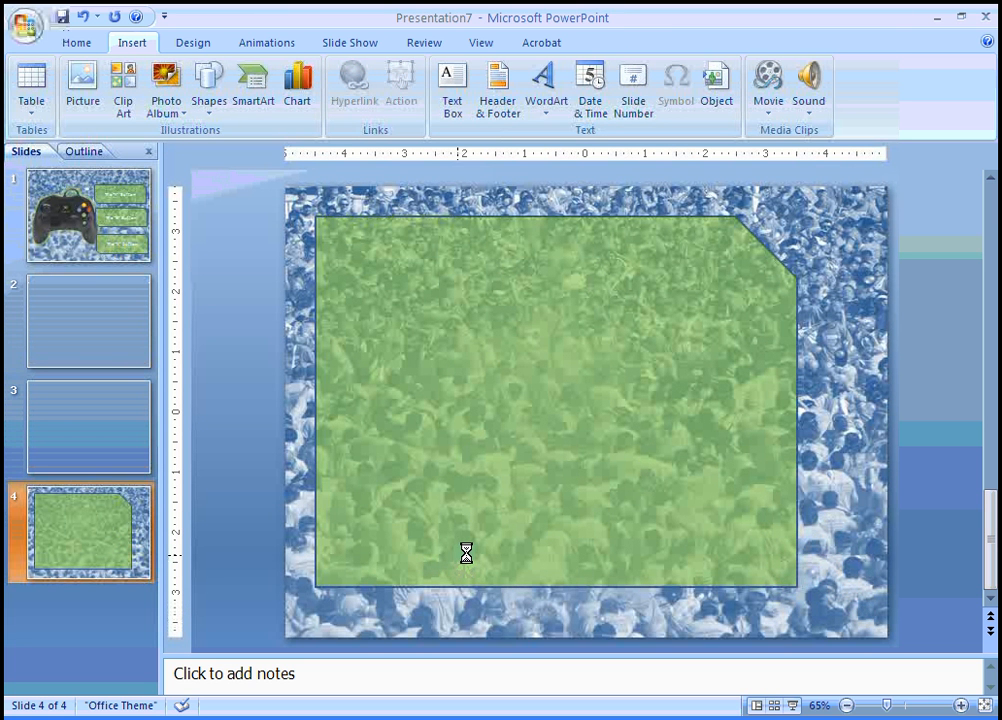
key("ctrl+v")
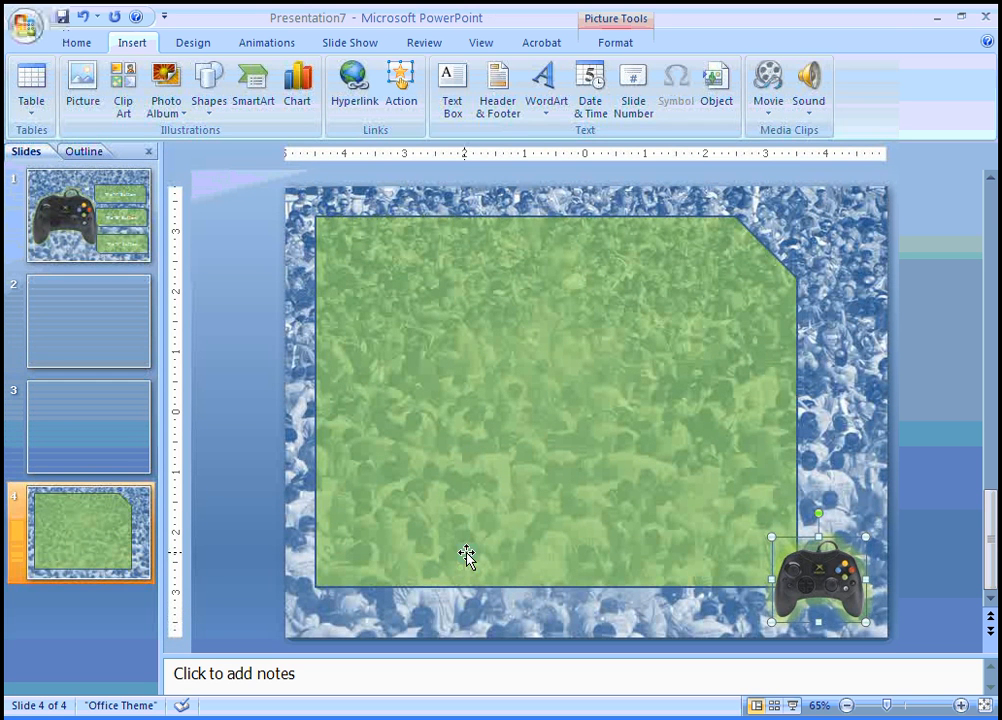
left_click(120, 309)
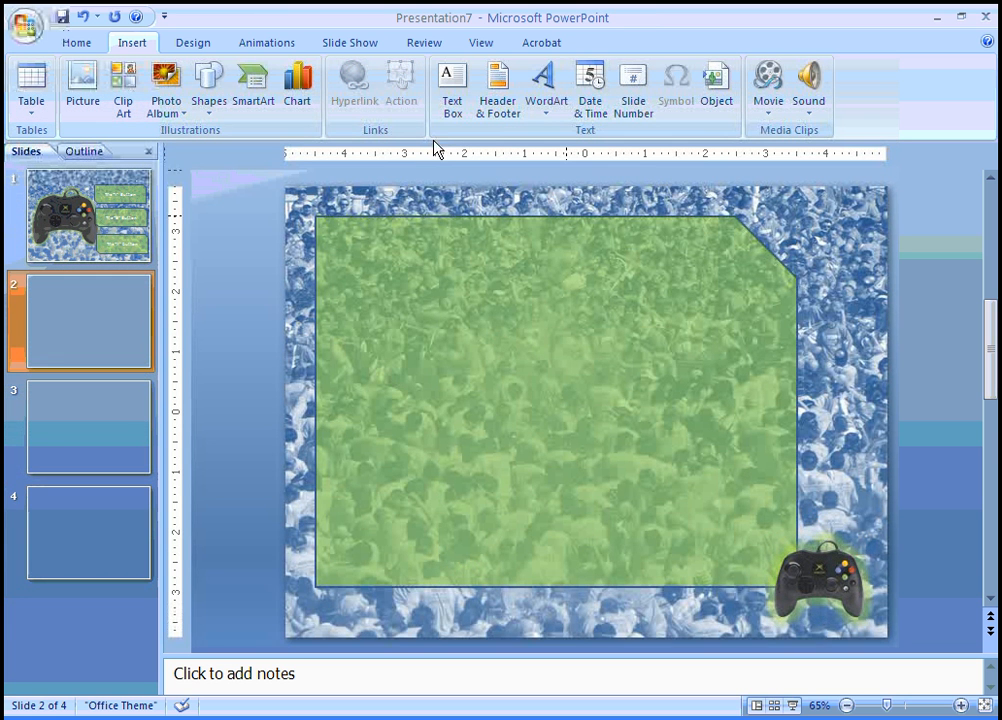
Add a text box reading 'About the "Y" Button' near the green panel's top-left
left_click(461, 86)
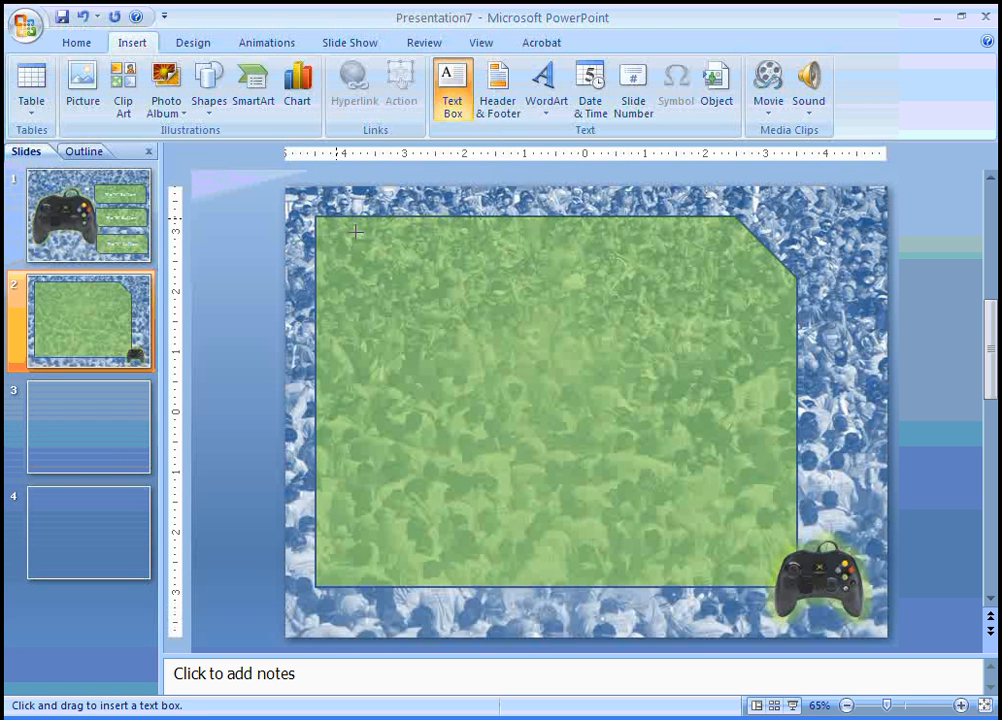
left_click(538, 414)
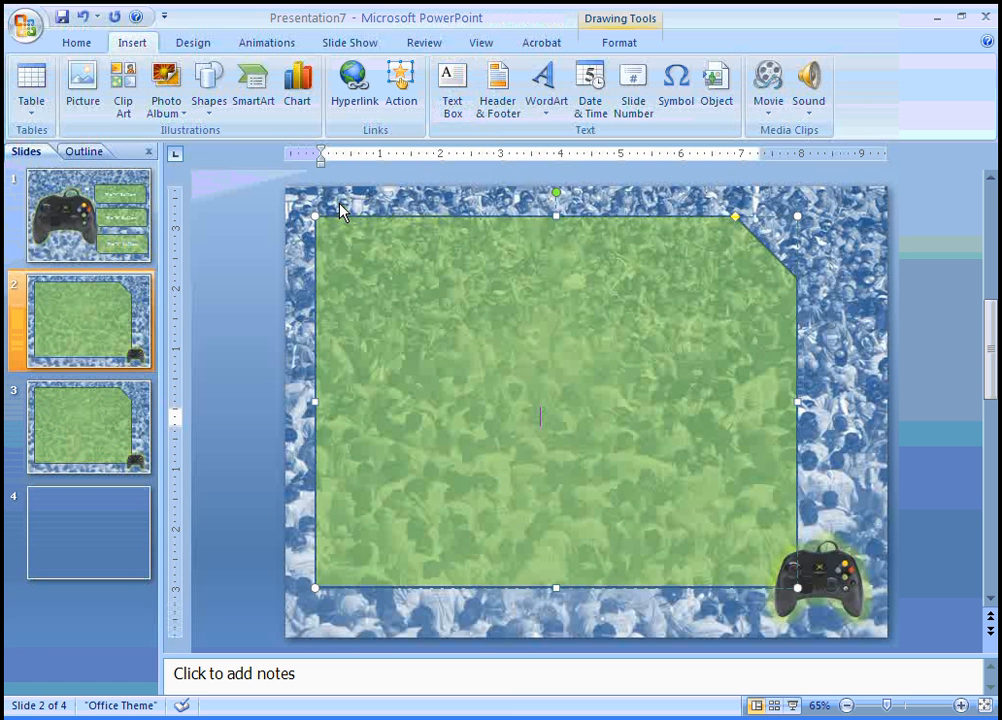
left_click(452, 95)
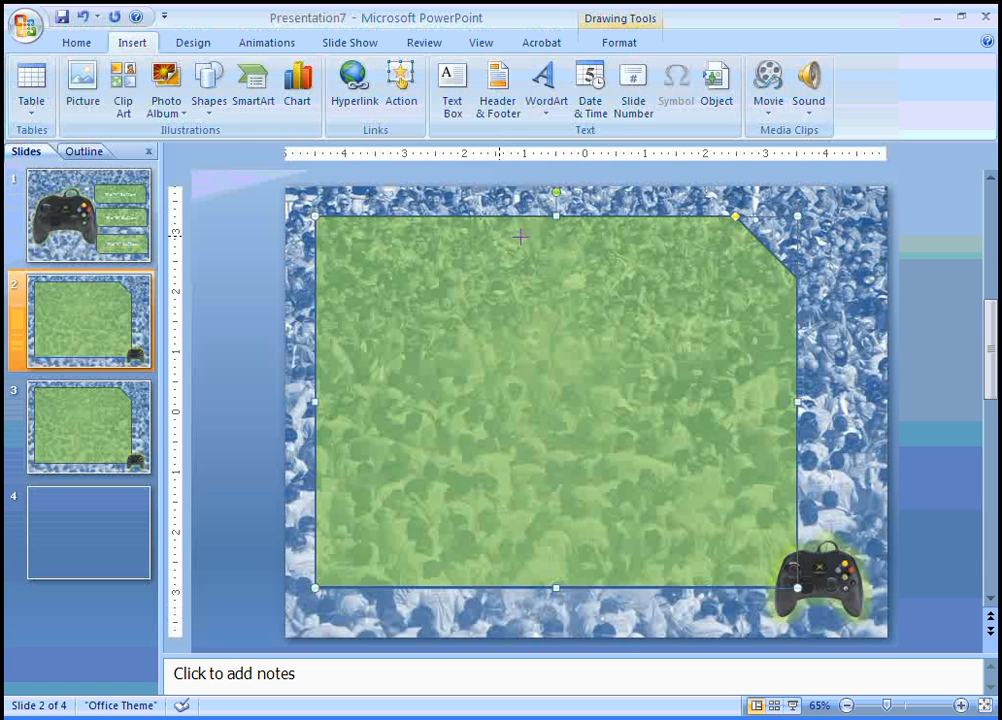
left_click_drag(350, 206, 520, 237)
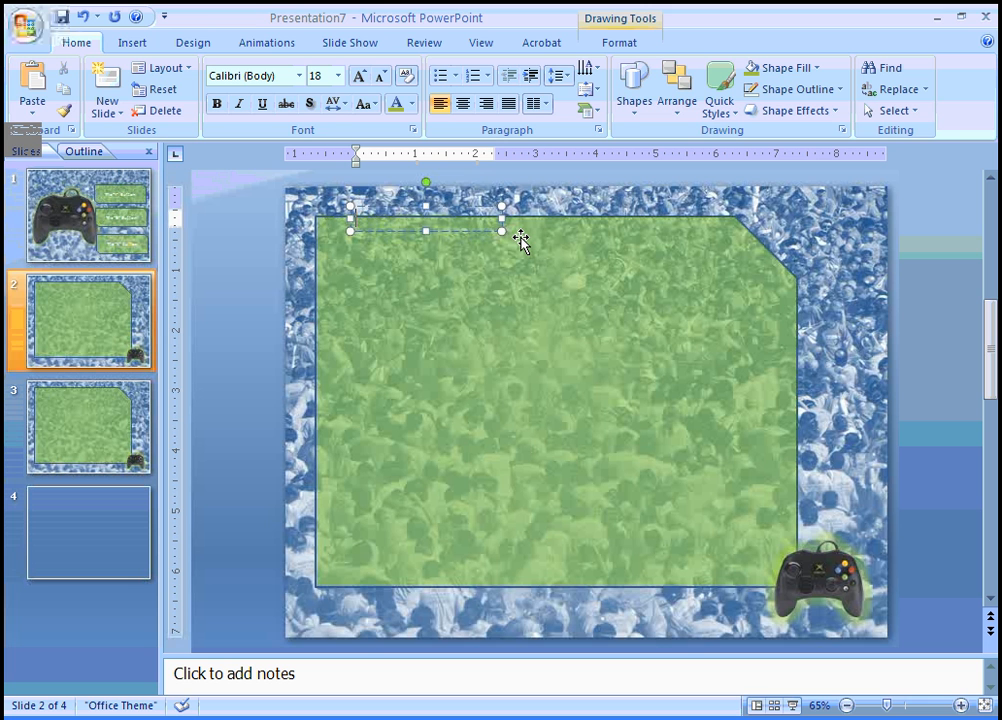
type("About the")
type(" \"Y\" Butt")
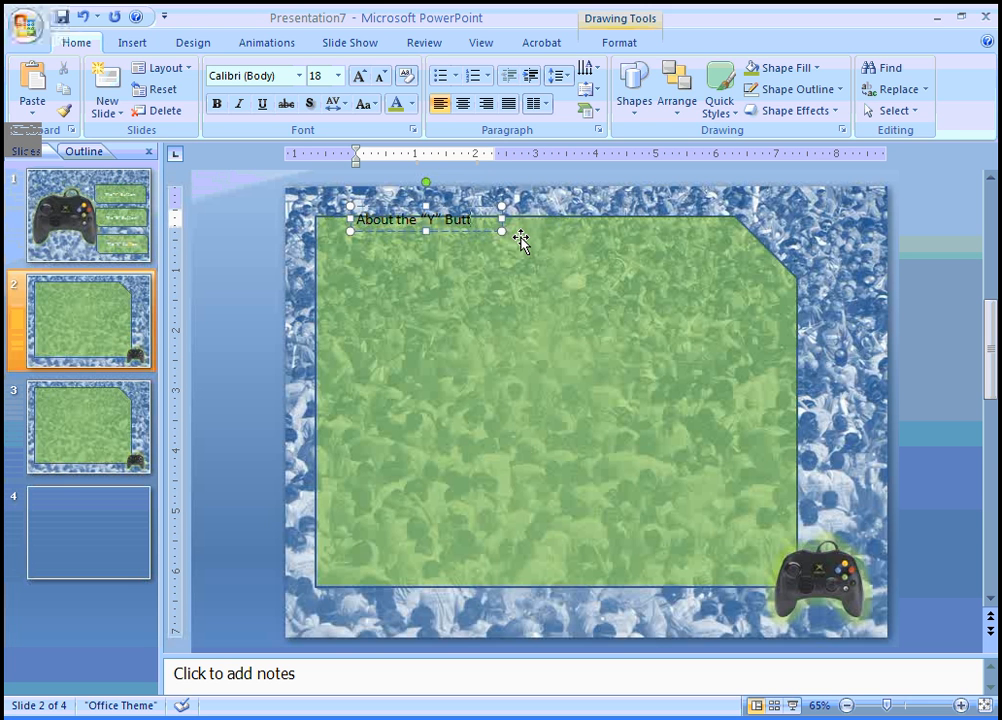
type("on")
Make the heading white, widen its box, and shift it slightly down and left
left_click_drag(490, 227, 366, 146)
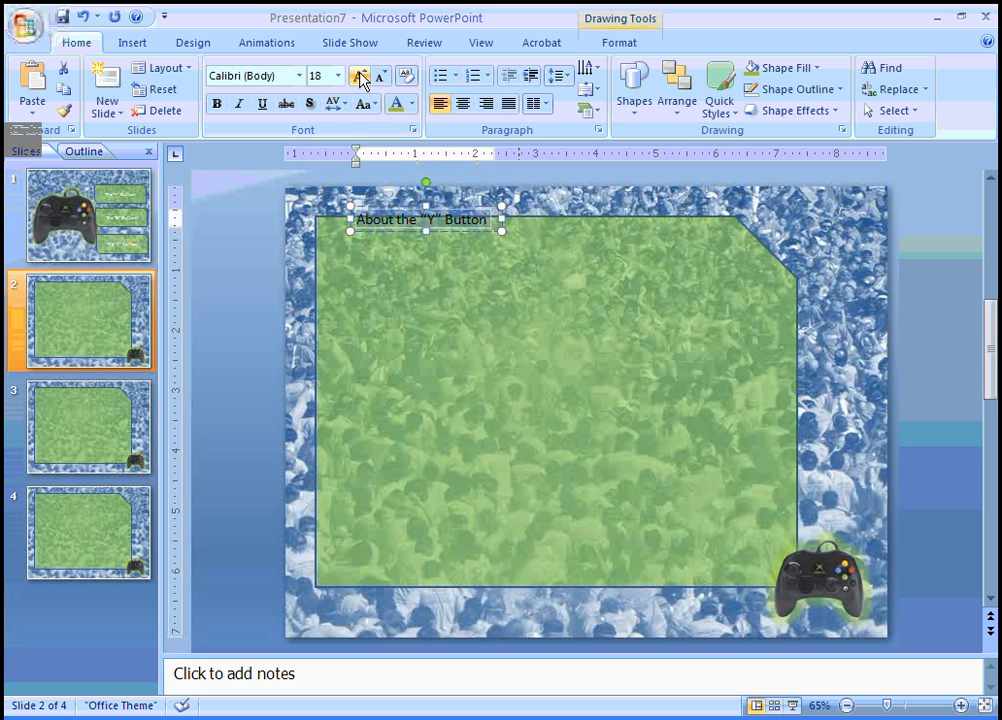
left_click(412, 105)
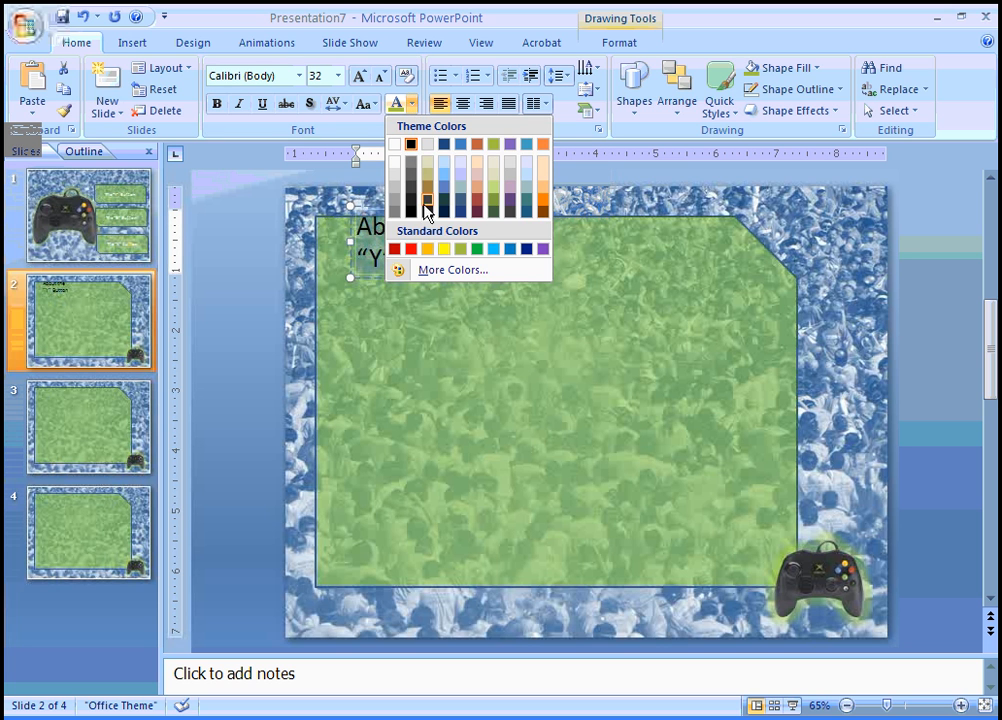
left_click(395, 144)
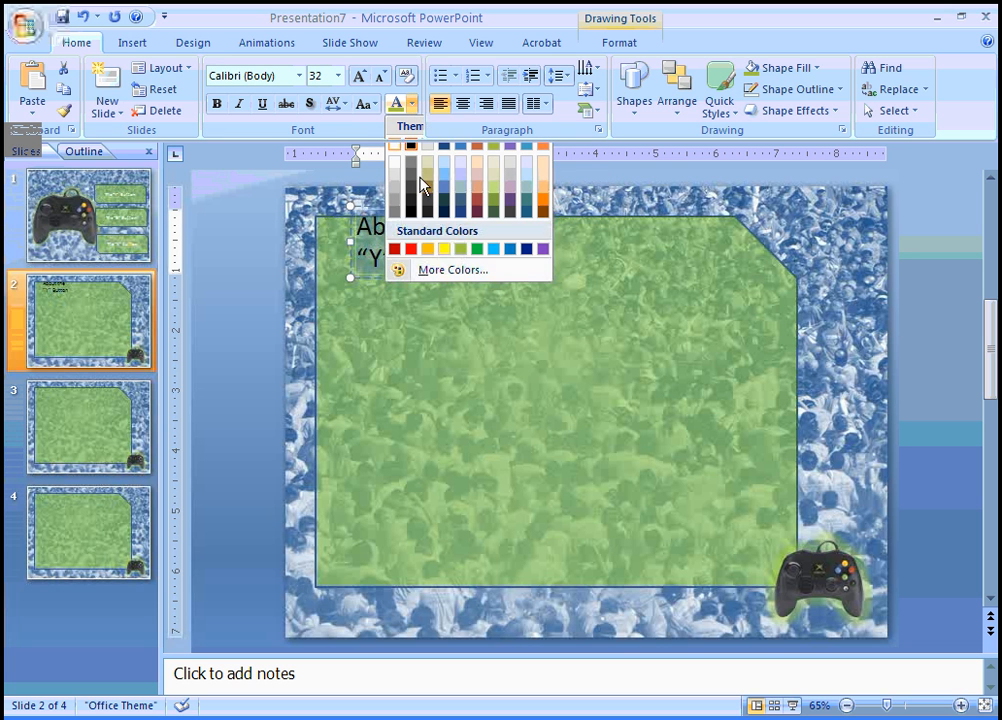
left_click_drag(501, 241, 682, 237)
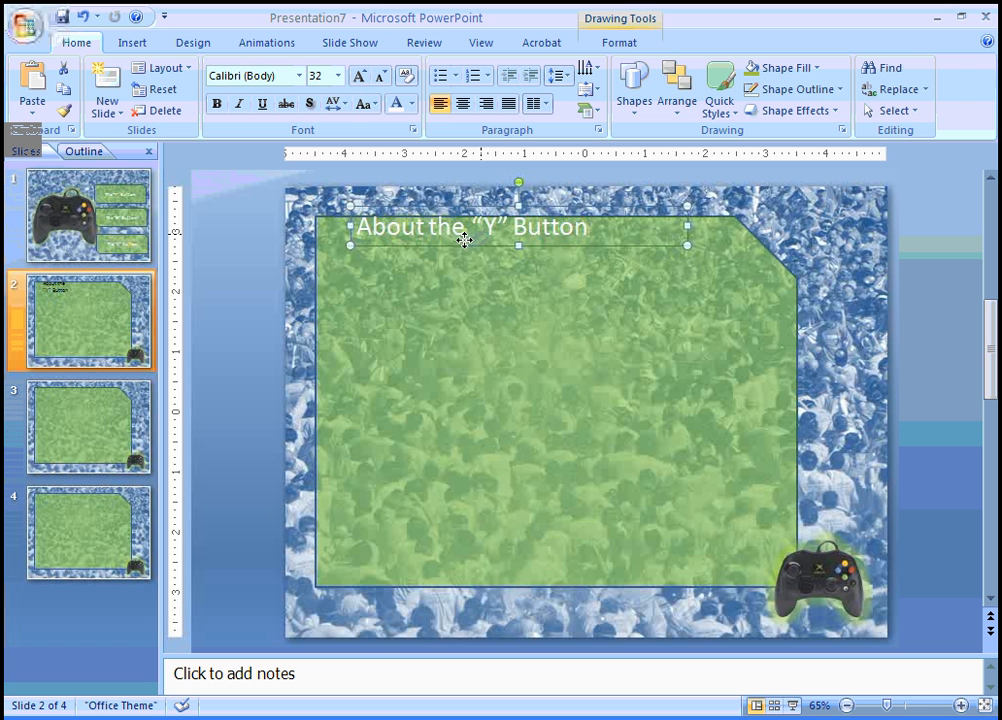
left_click_drag(455, 238, 426, 274)
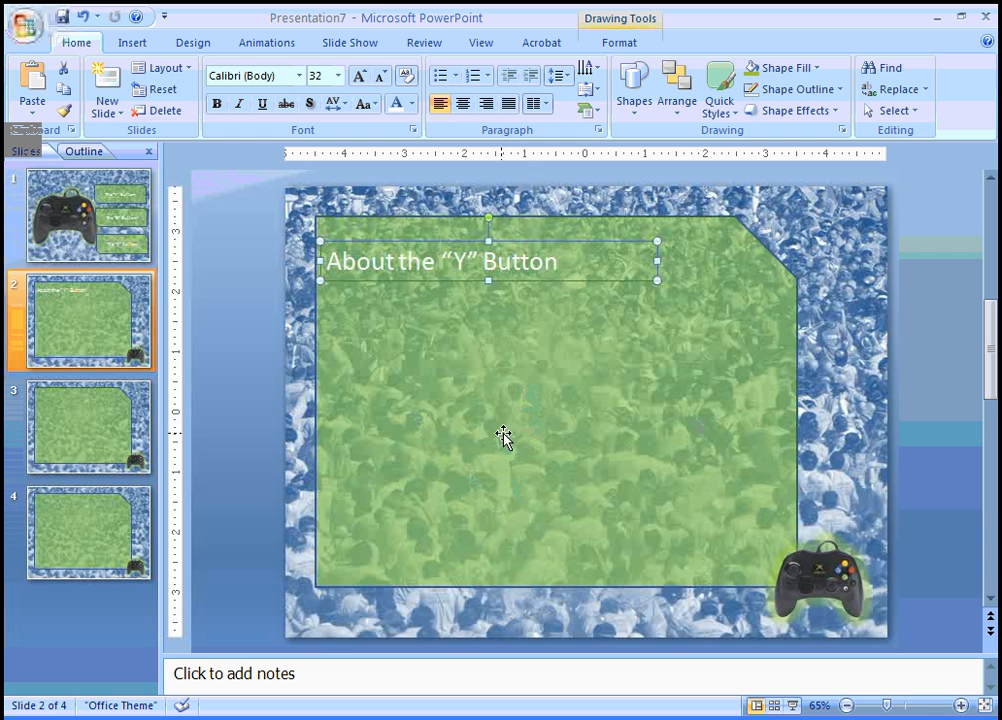
Link slide 1's "Y" Button banner to slide 2 with ScreenTip 'Click To Learn More About The "Y" Button !!!'
left_click(88, 183)
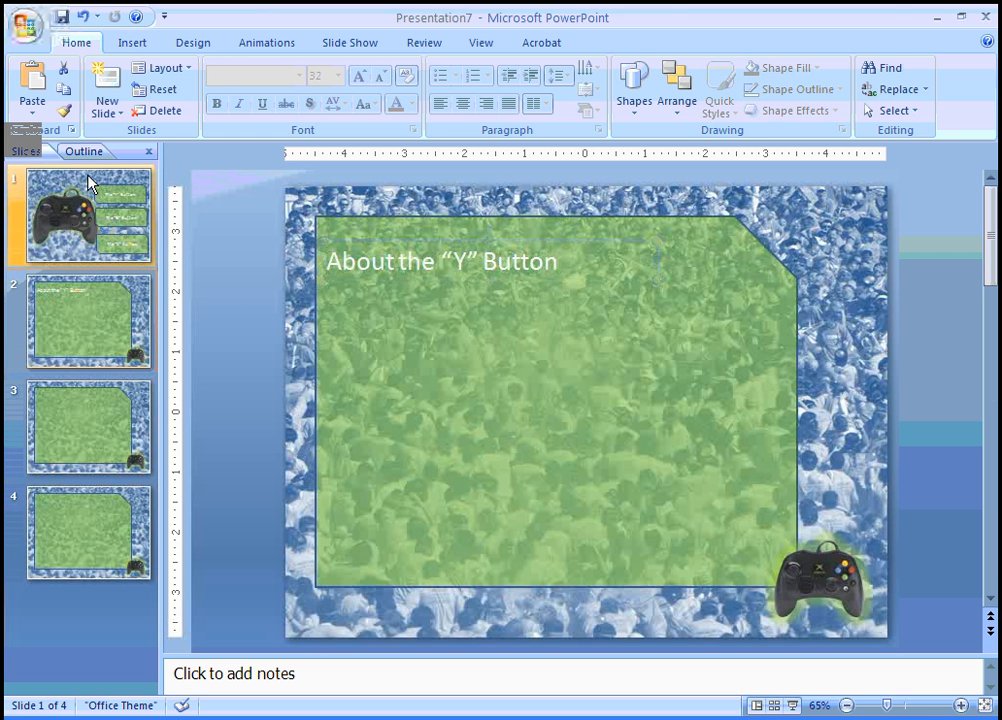
left_click(735, 263)
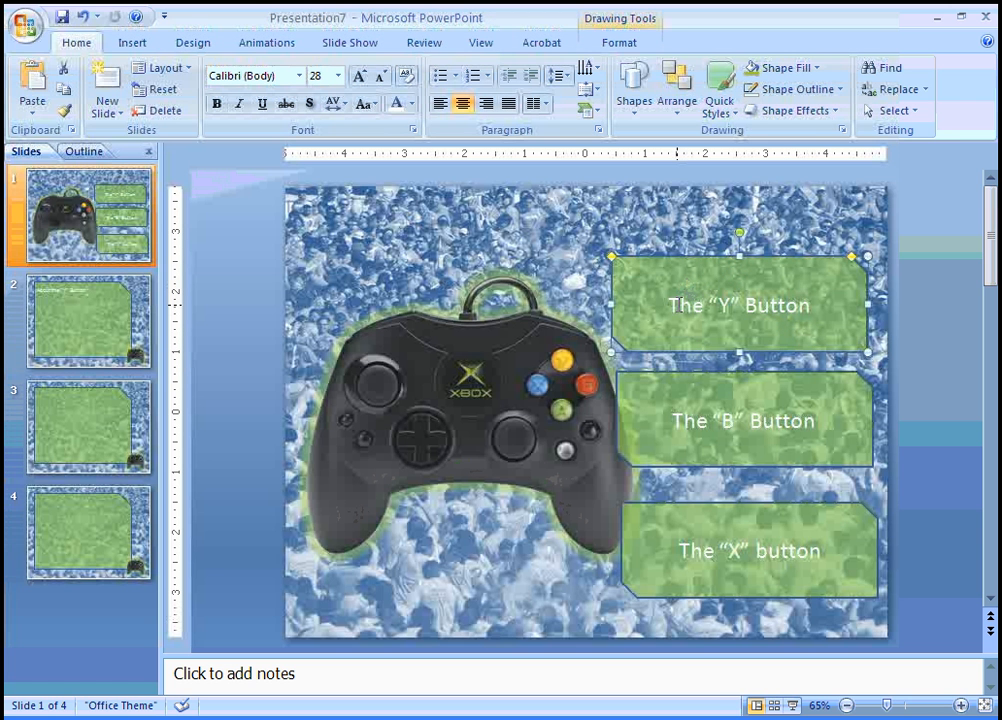
left_click(134, 47)
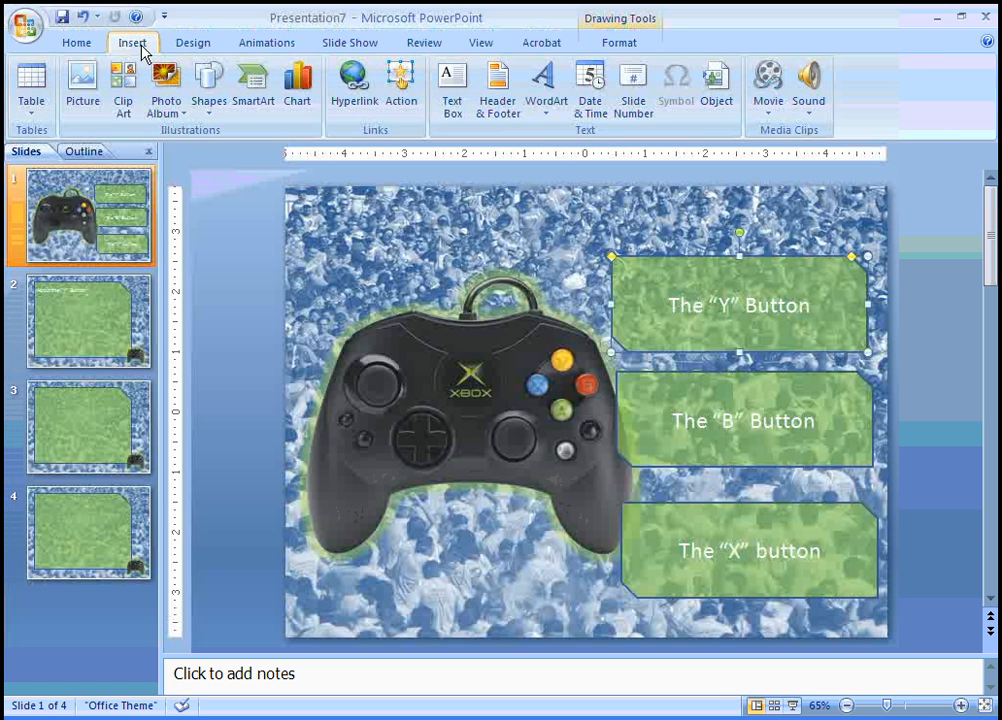
left_click(360, 92)
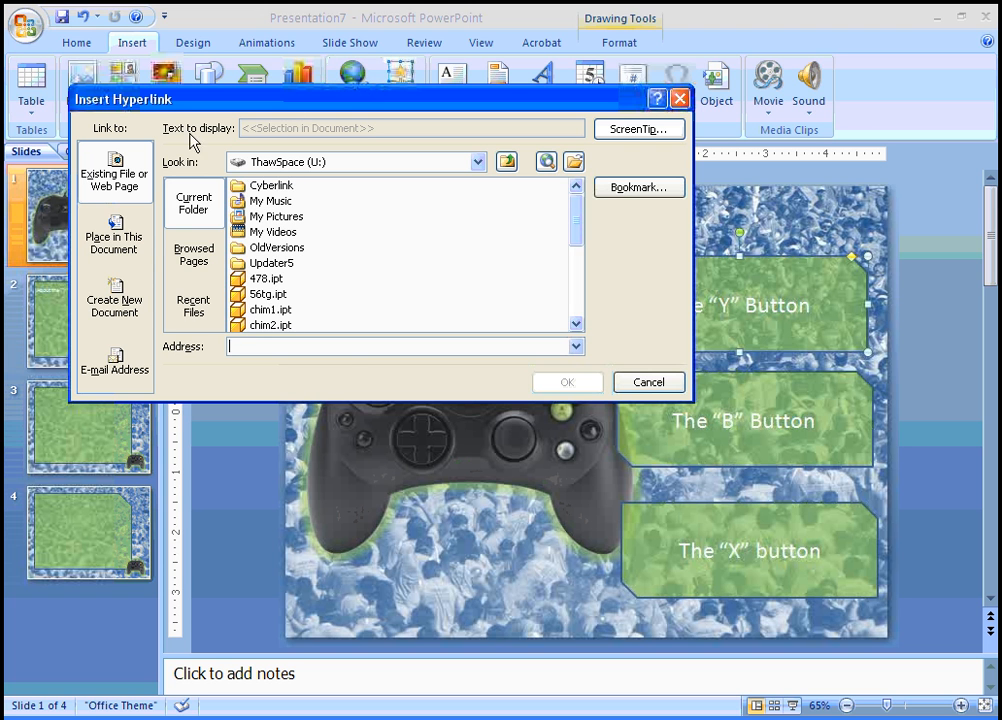
left_click(116, 238)
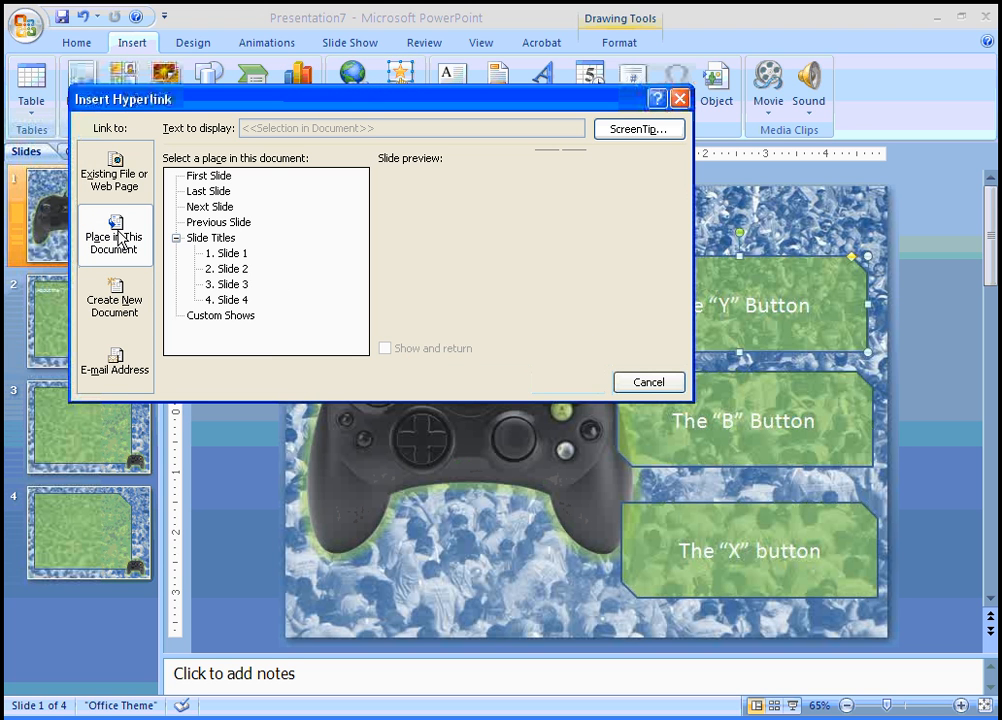
left_click(229, 269)
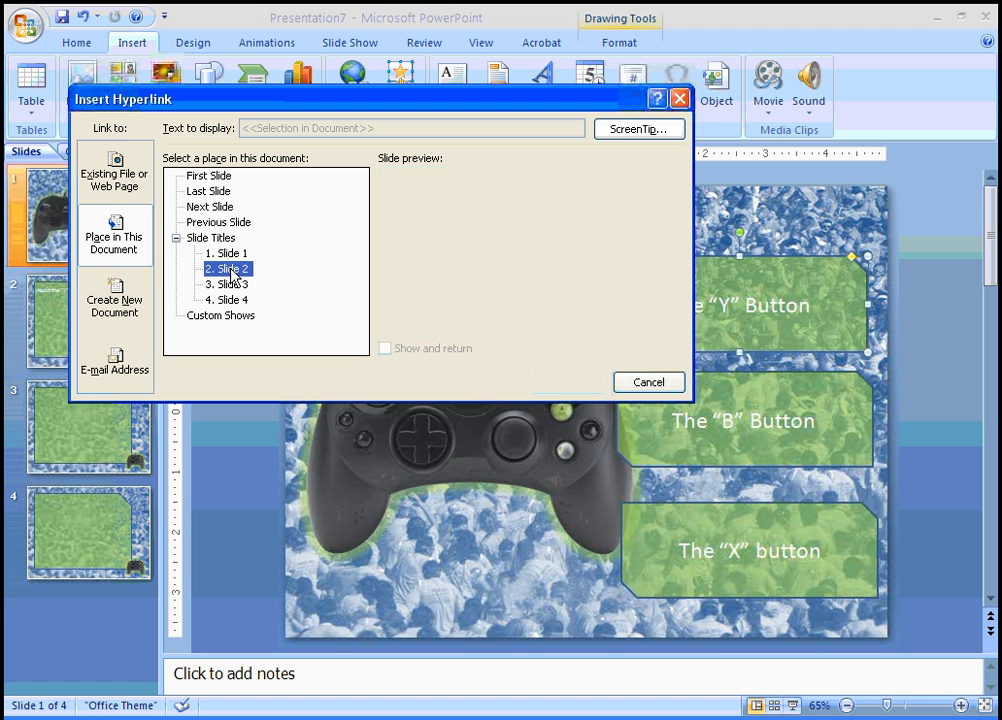
left_click(640, 129)
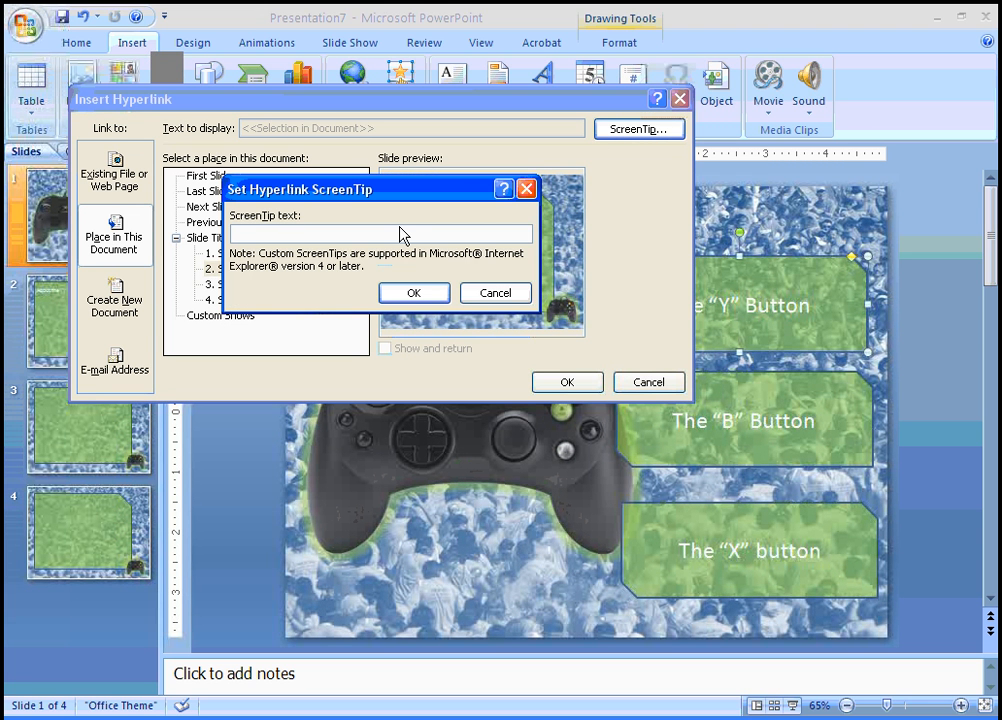
type("Click ")
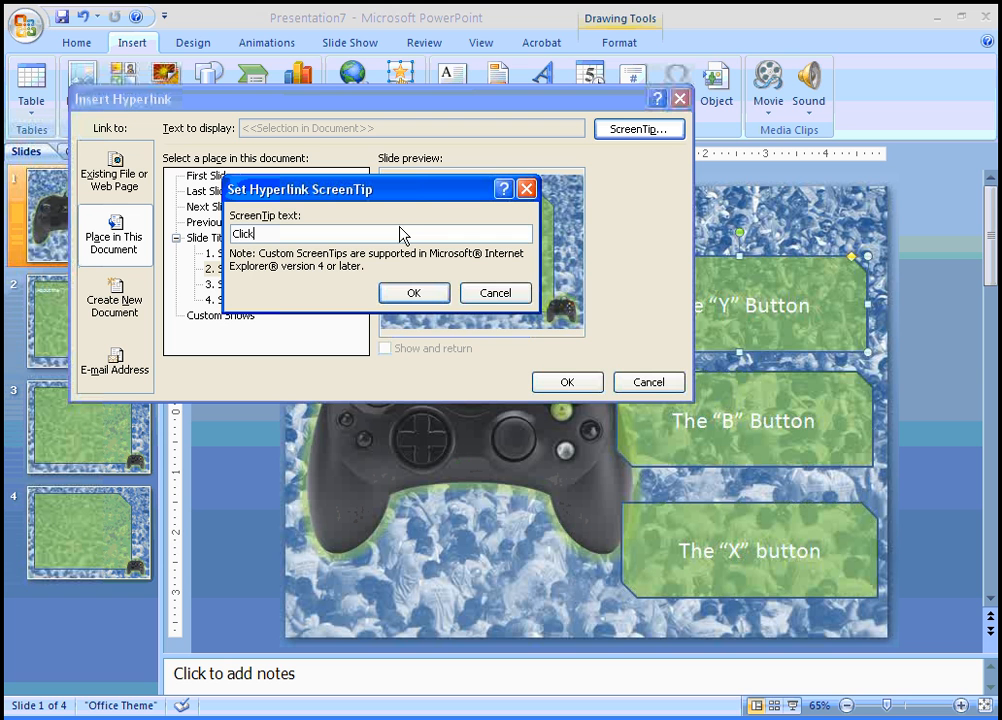
type("To Learn More About The \"Y")
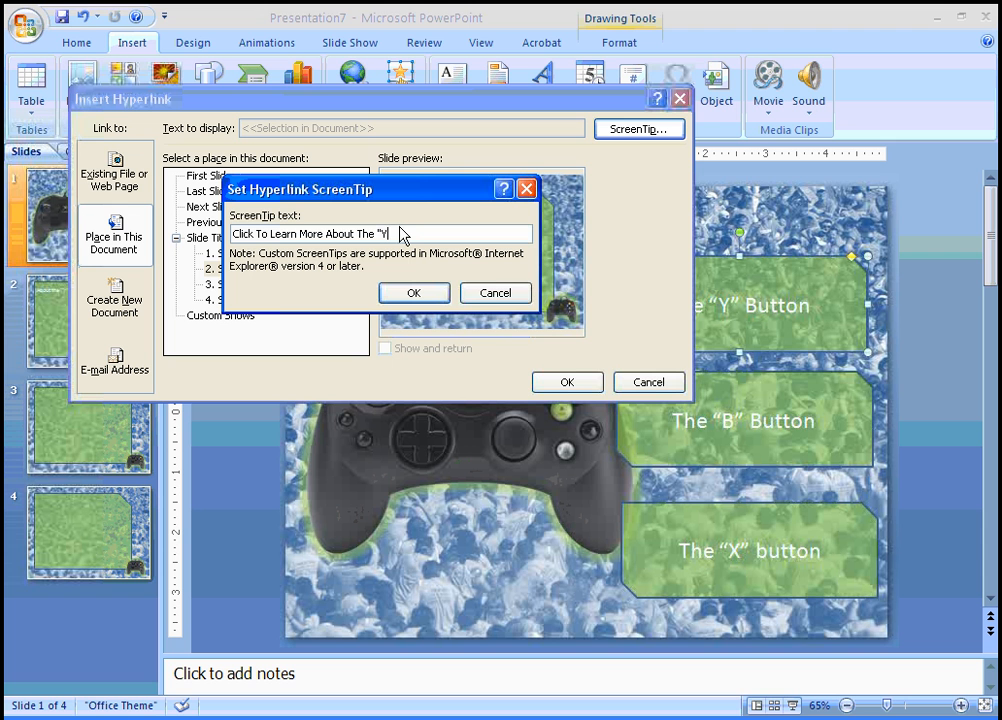
type("\" Button !!!")
left_click(413, 292)
left_click(562, 382)
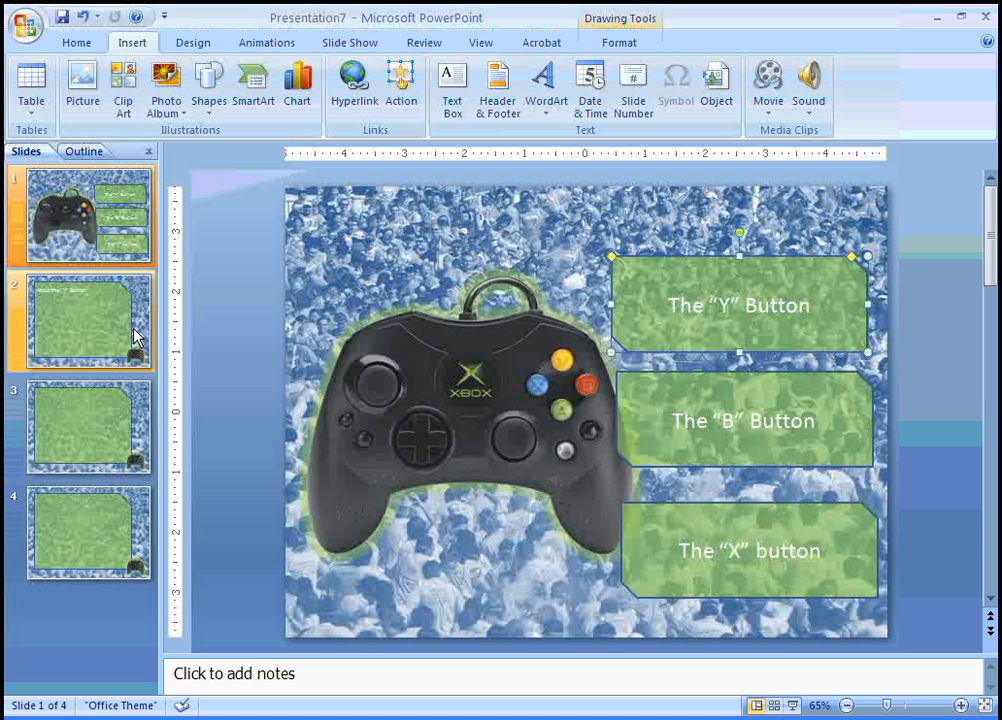
left_click(98, 338)
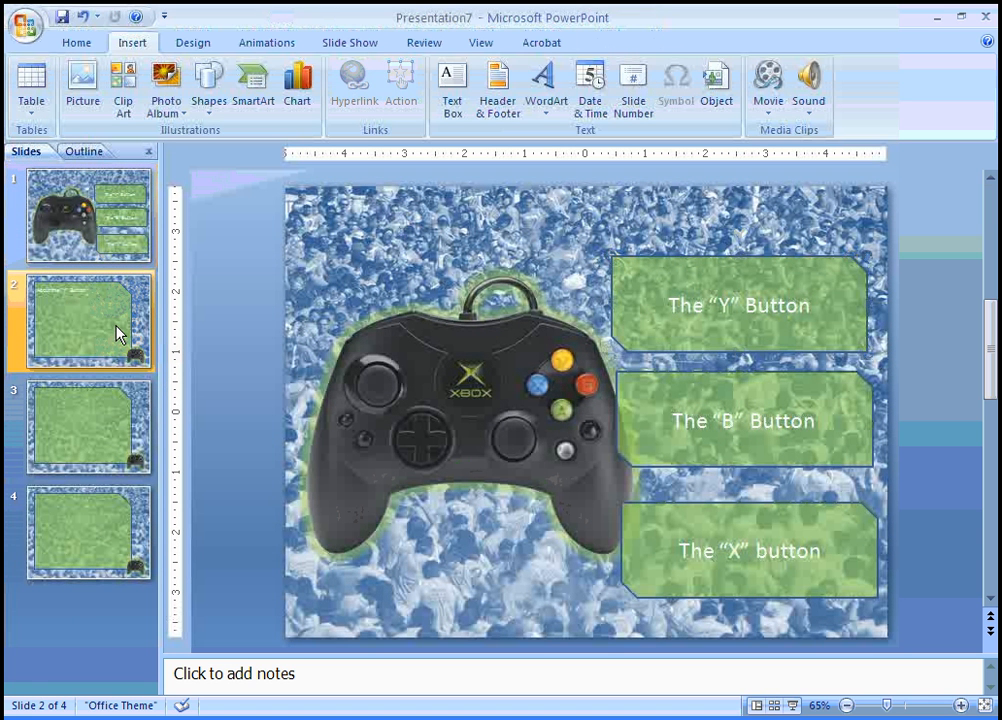
Link slide 2's controller icon to slide 1 with ScreenTip 'Click To Navigate To The Main Menu !!!', then run the slide show
left_click(822, 580)
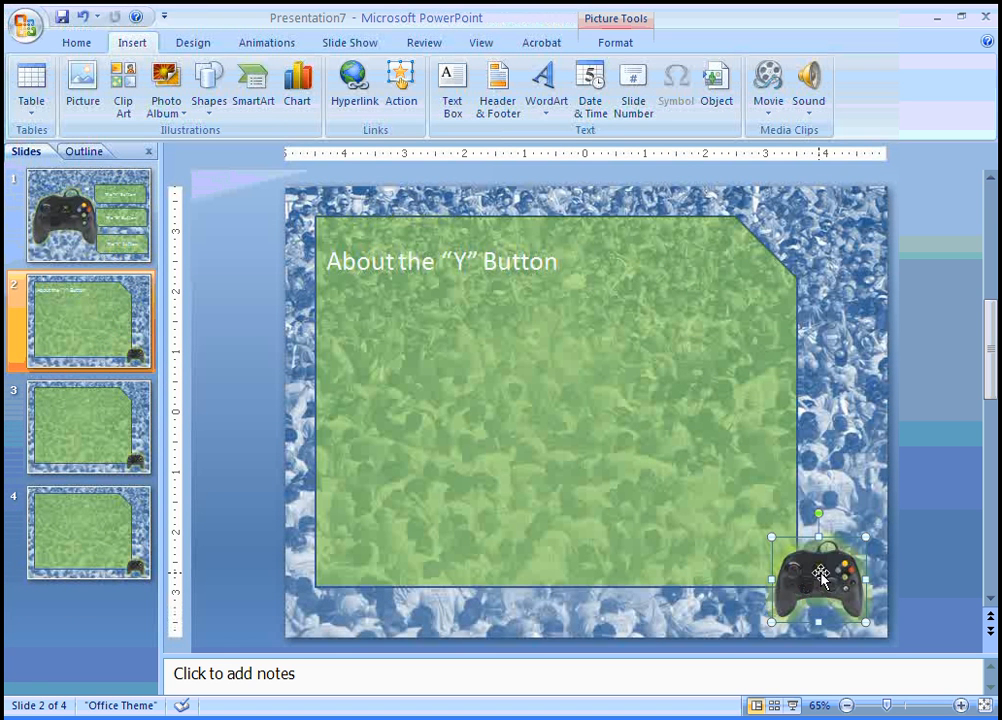
left_click(348, 90)
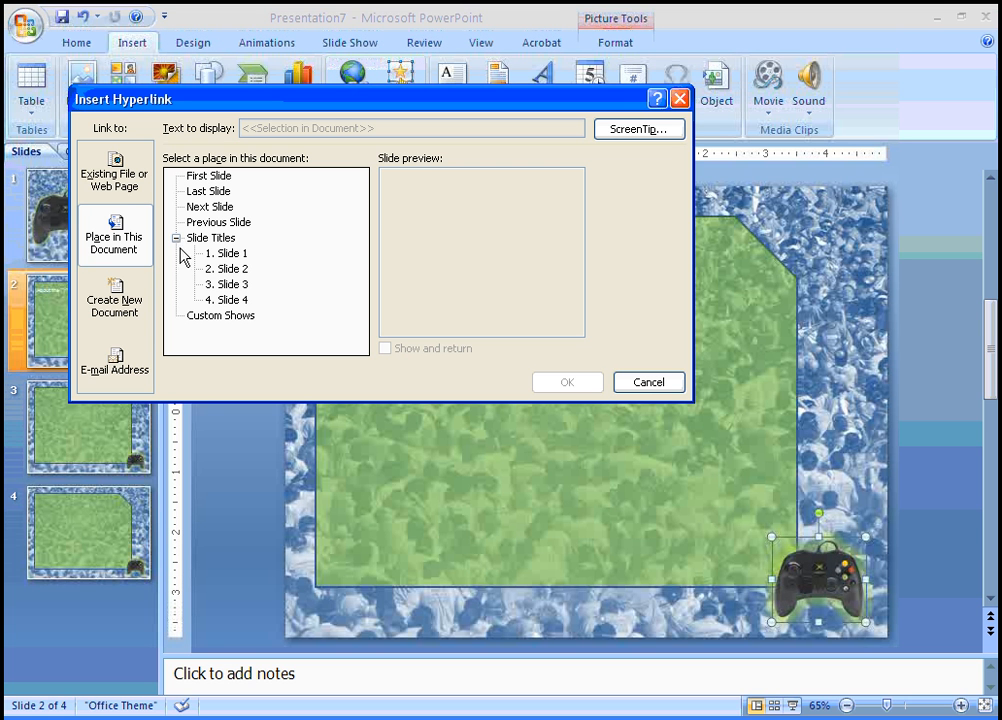
left_click(228, 254)
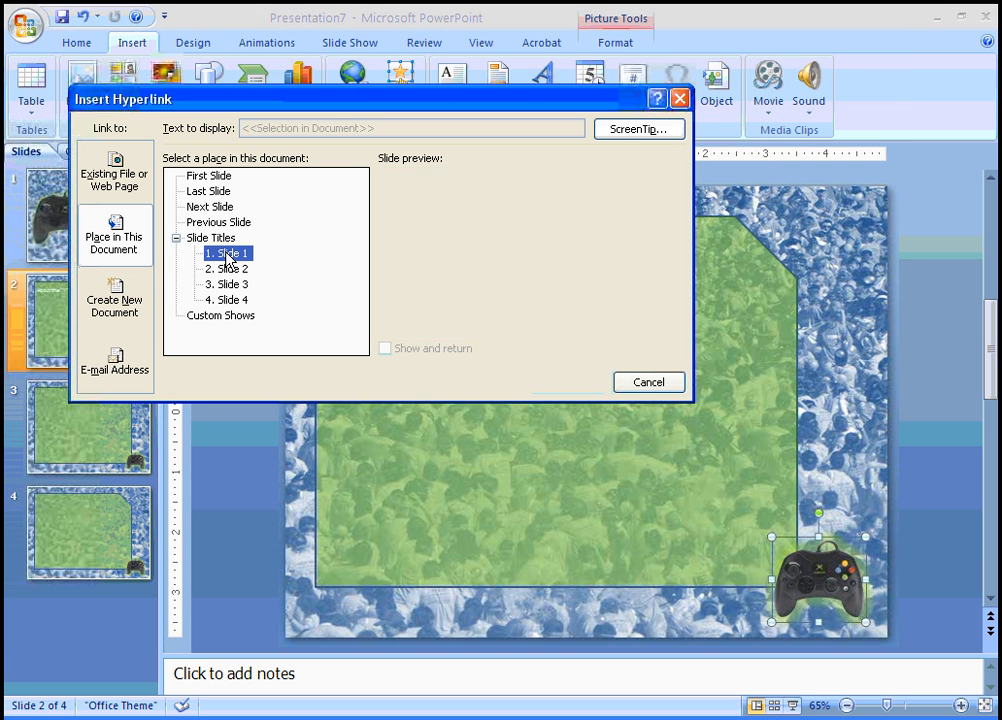
left_click(641, 131)
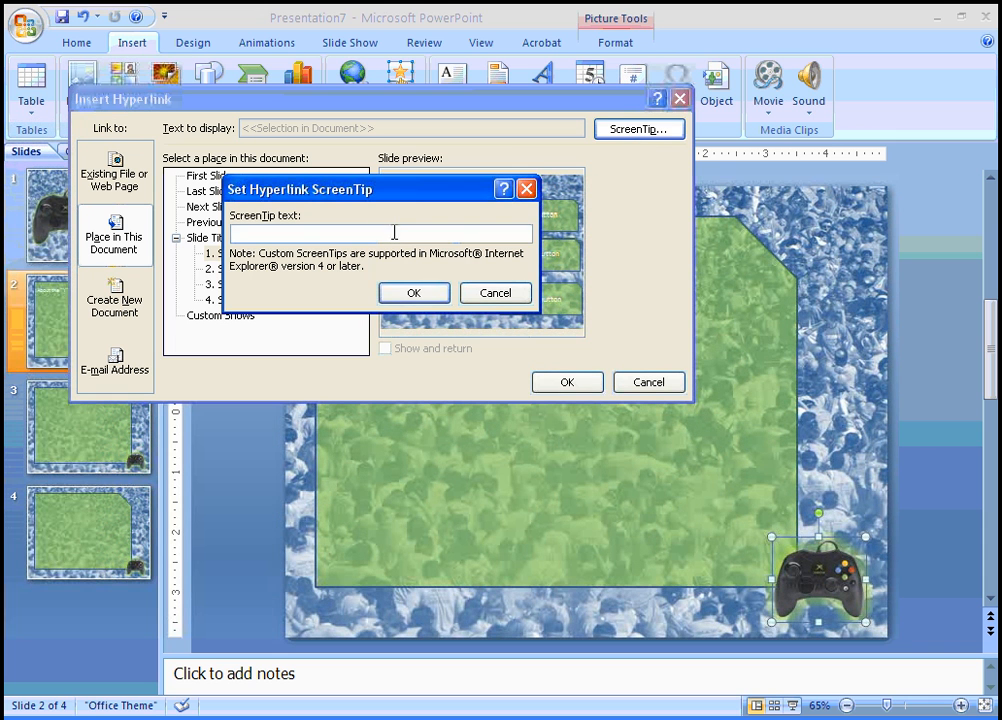
type("Click To Navigate T")
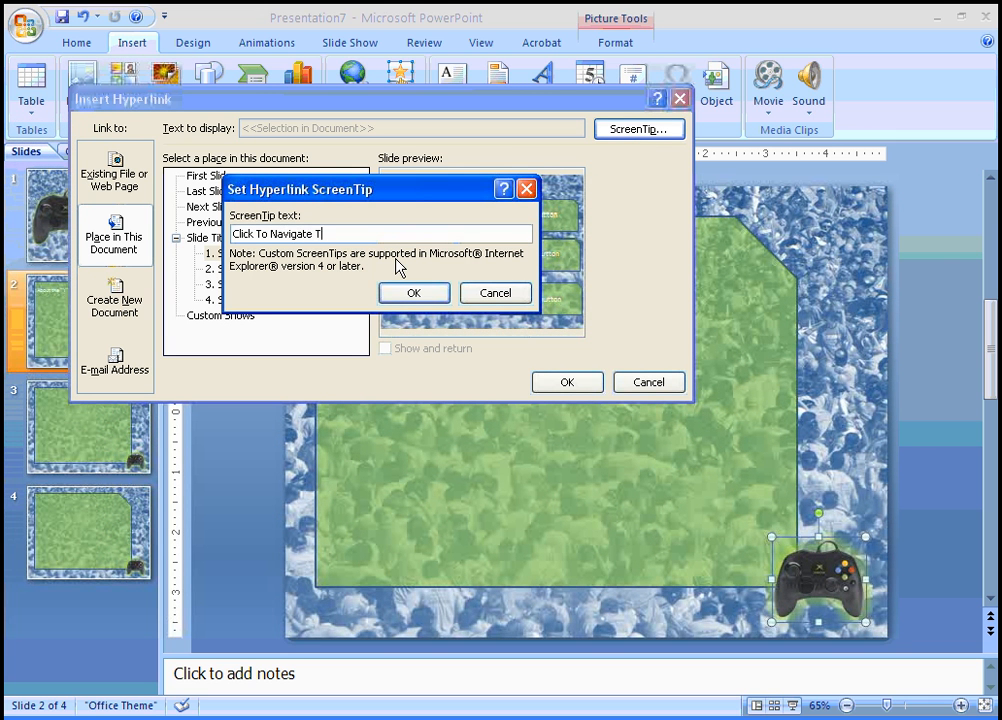
type("o The Main Menu !!!")
left_click(415, 289)
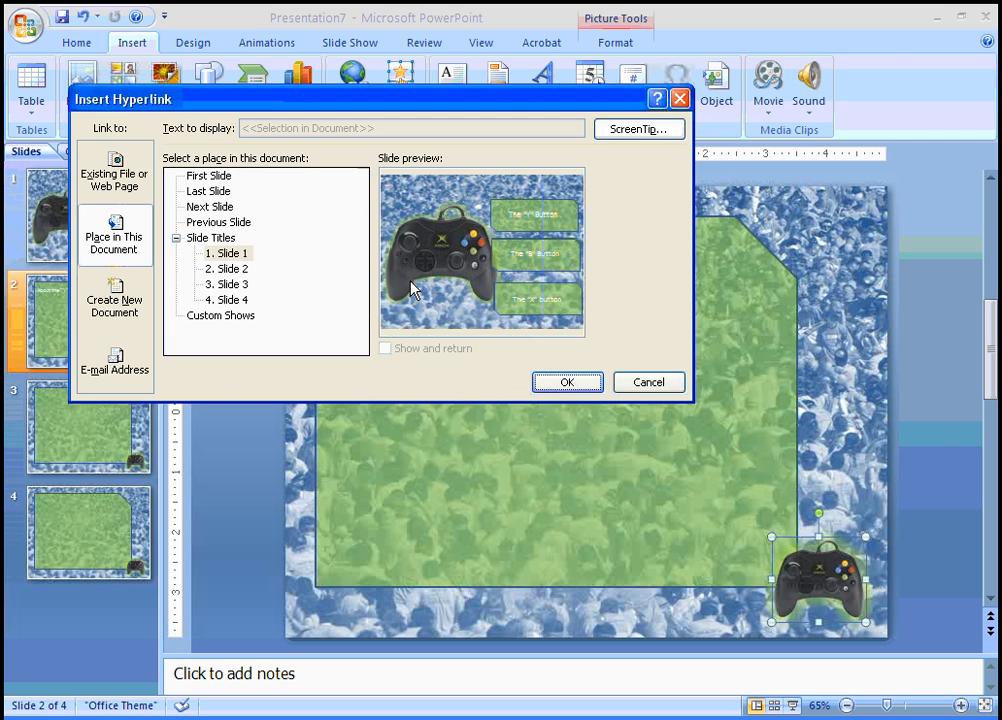
left_click(566, 383)
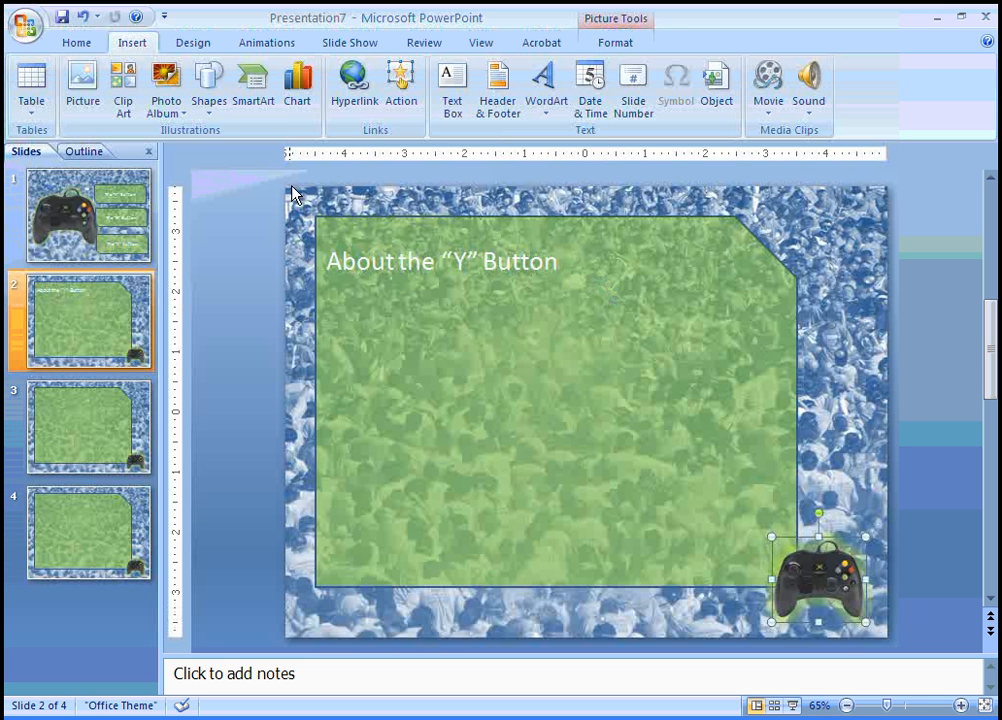
left_click(76, 180)
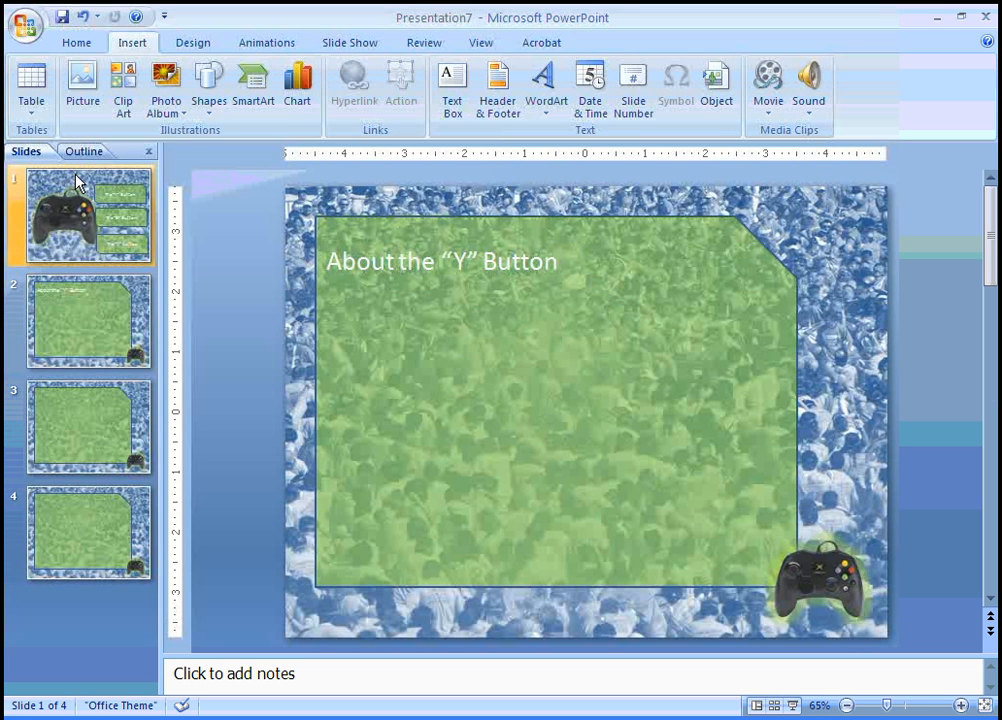
key("F5")
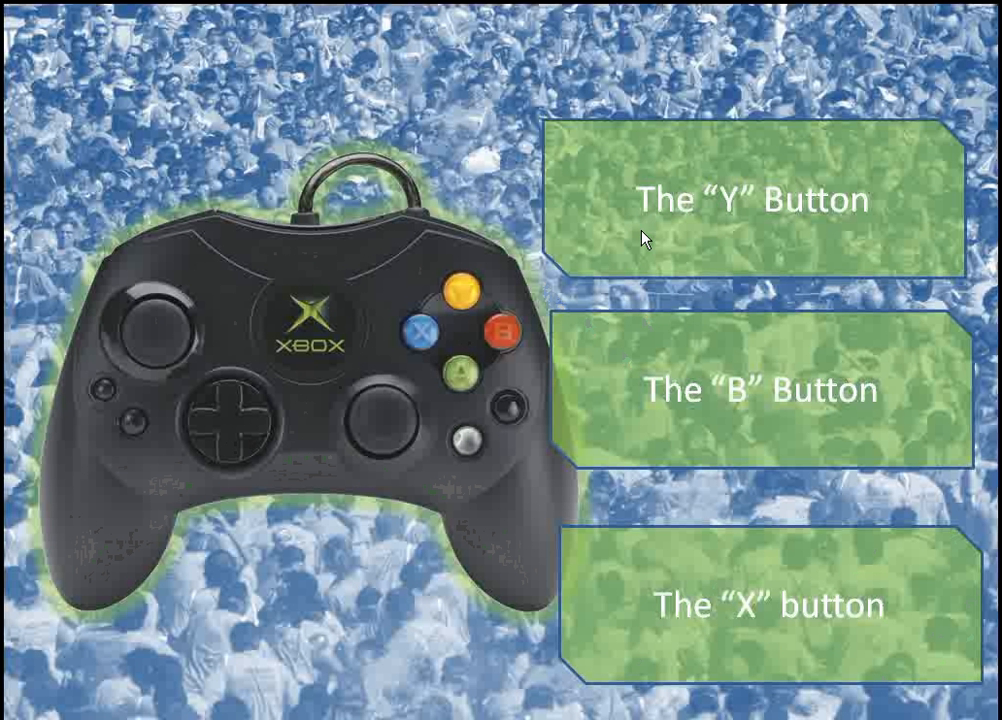